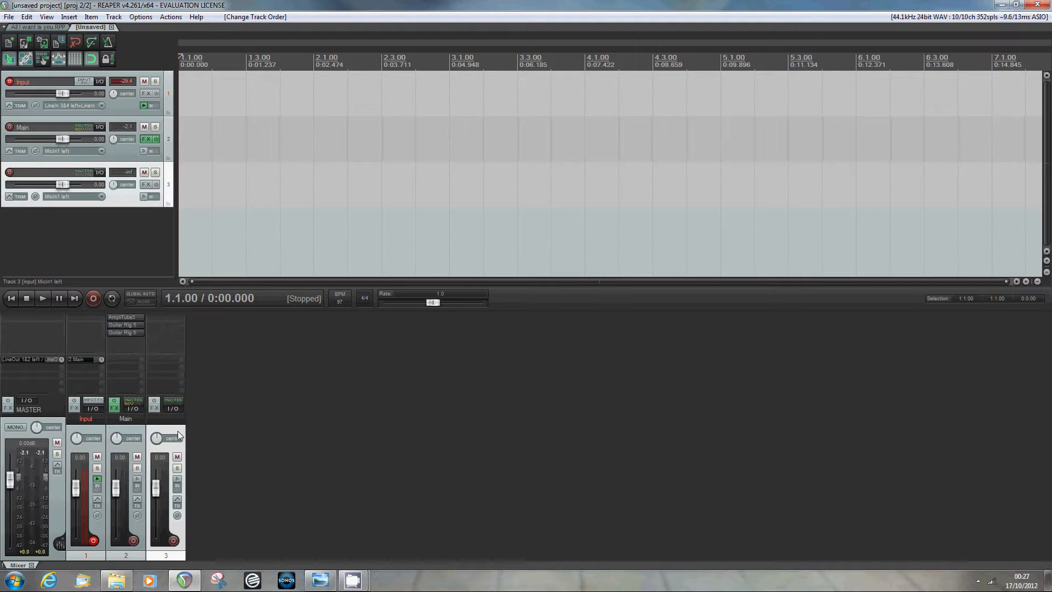
- Rename the third track to 'Shimmer'
double_click(164, 420)
text(Shimmer)
key(Return)
- Switch the selection between the Input and Shimmer tracks, ending with Input selected
click(90, 429)
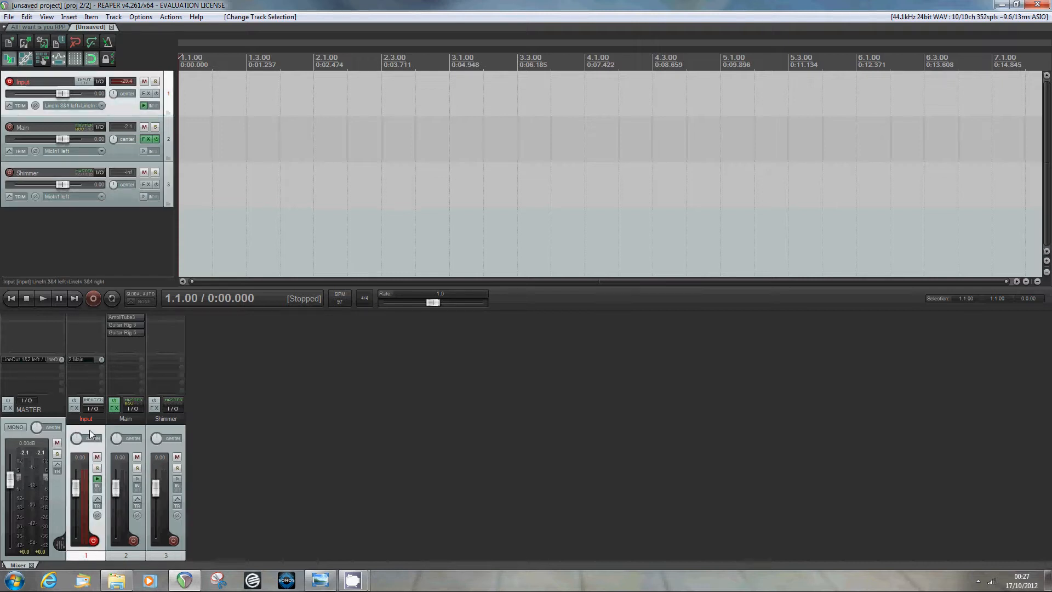
click(162, 433)
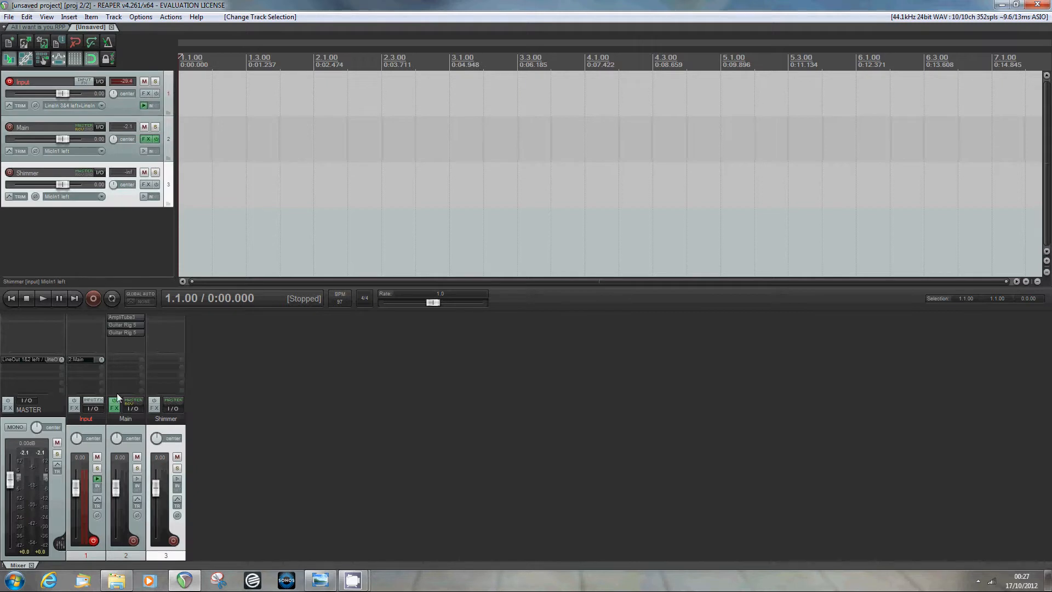
click(91, 432)
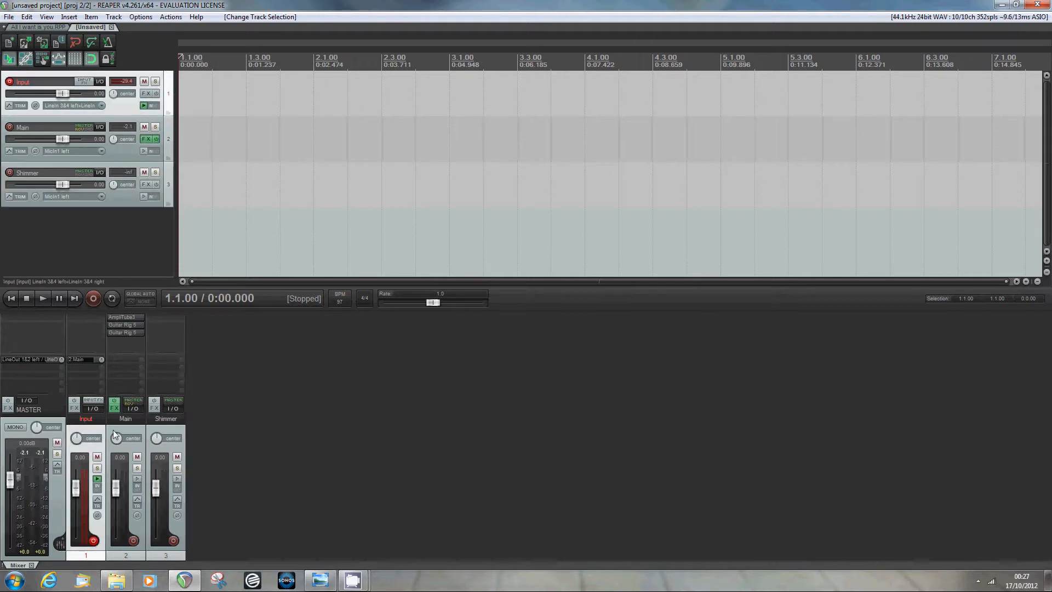
click(177, 433)
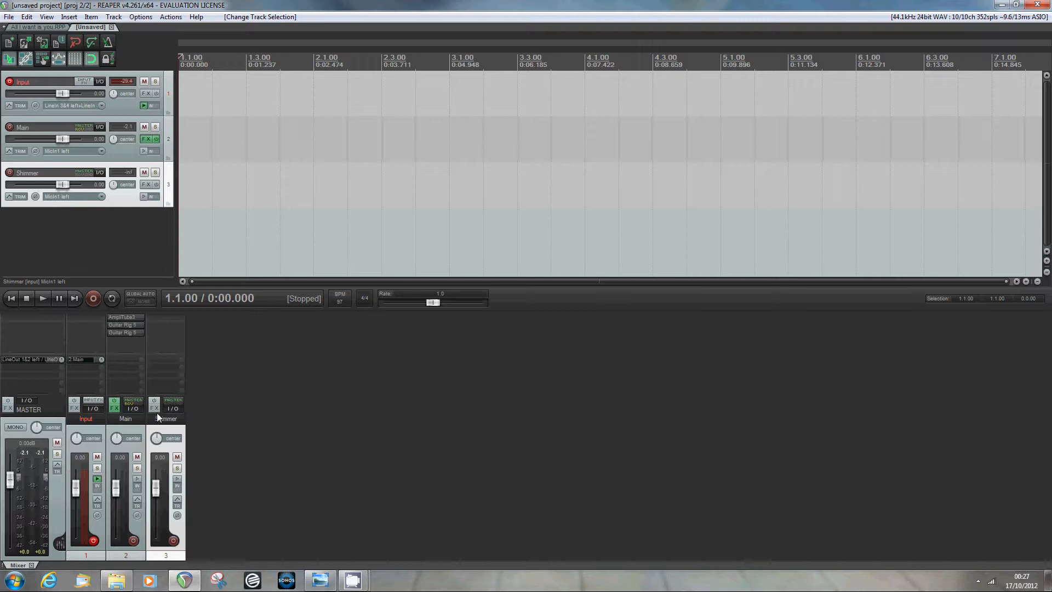
click(99, 431)
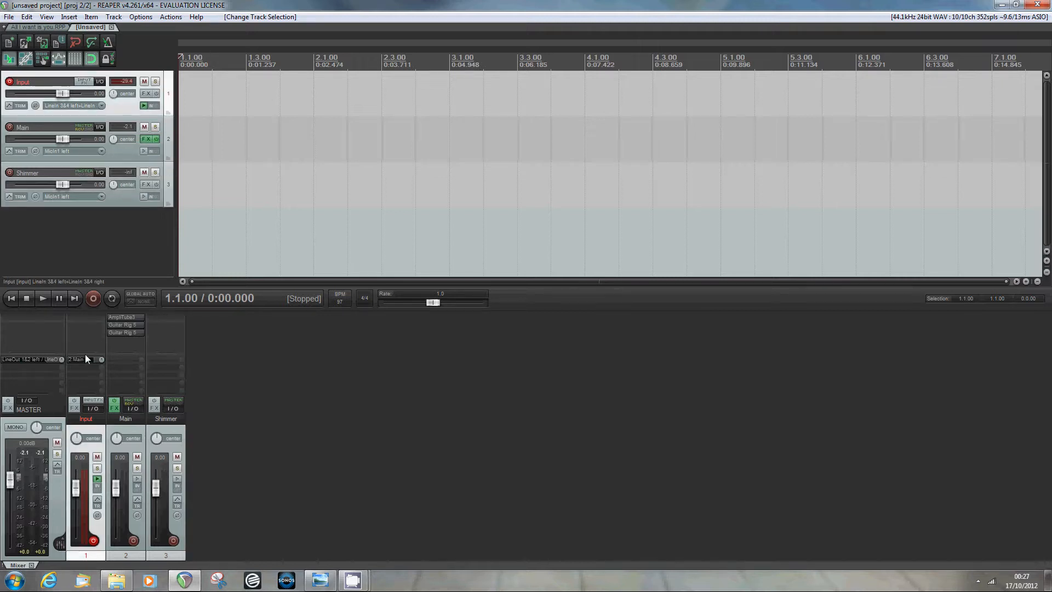
- Add a send from the Input track to '3: Shimmer' in its routing window
click(91, 409)
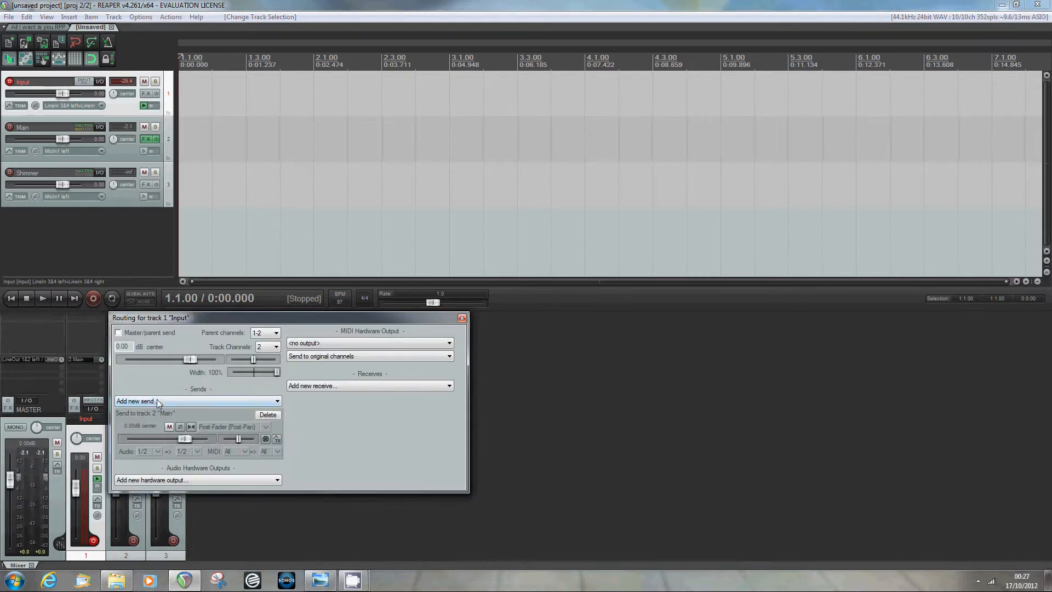
click(463, 319)
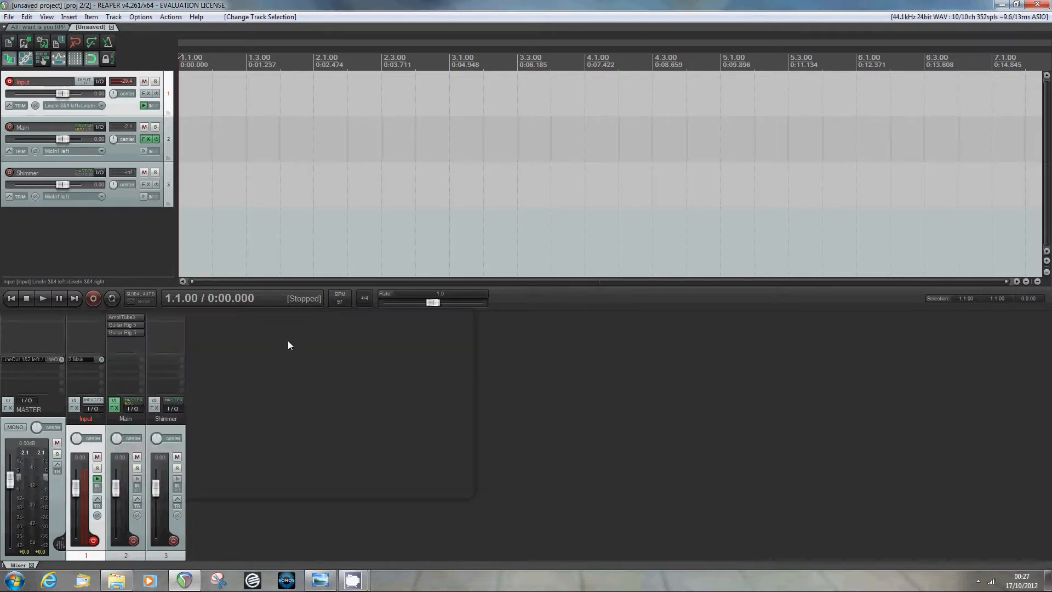
click(84, 367)
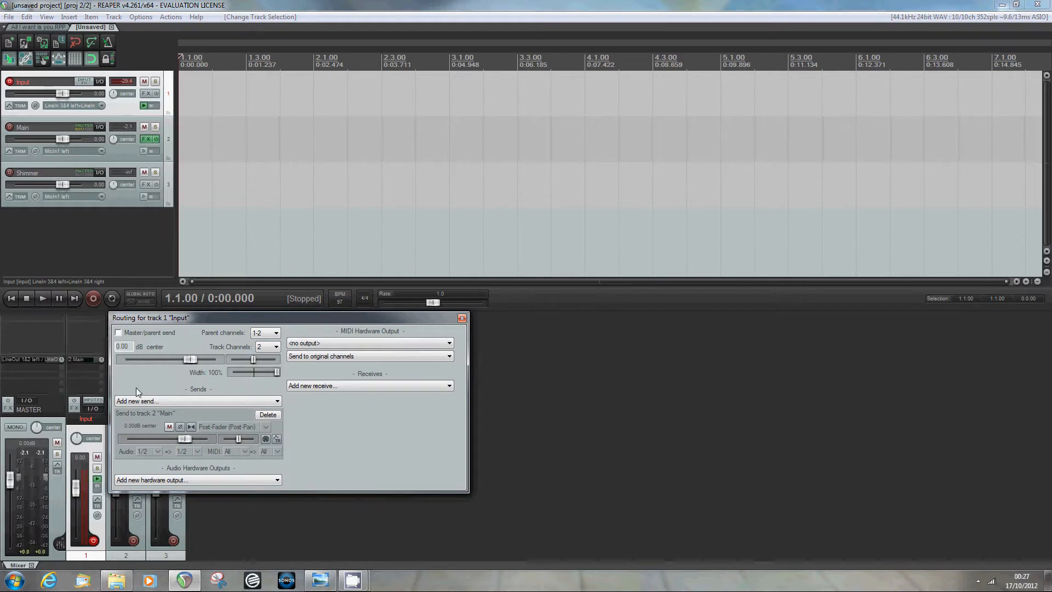
click(140, 400)
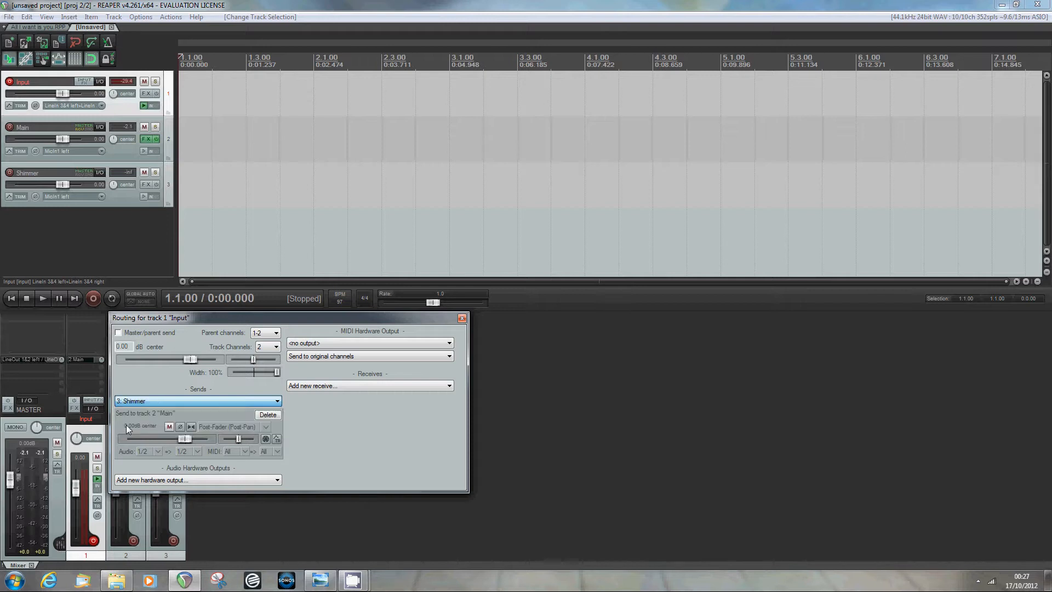
click(127, 425)
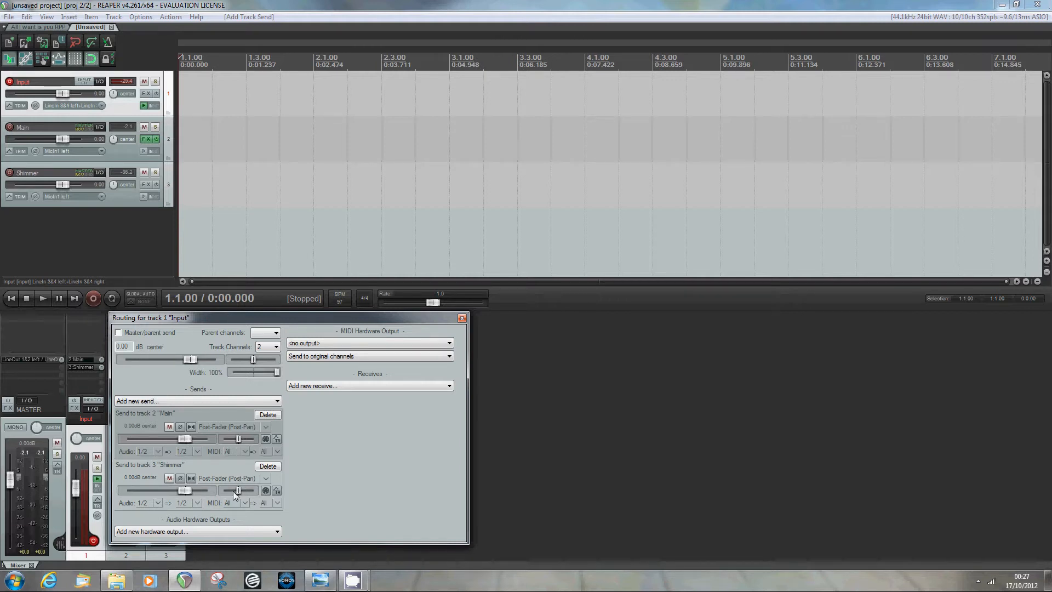
click(461, 318)
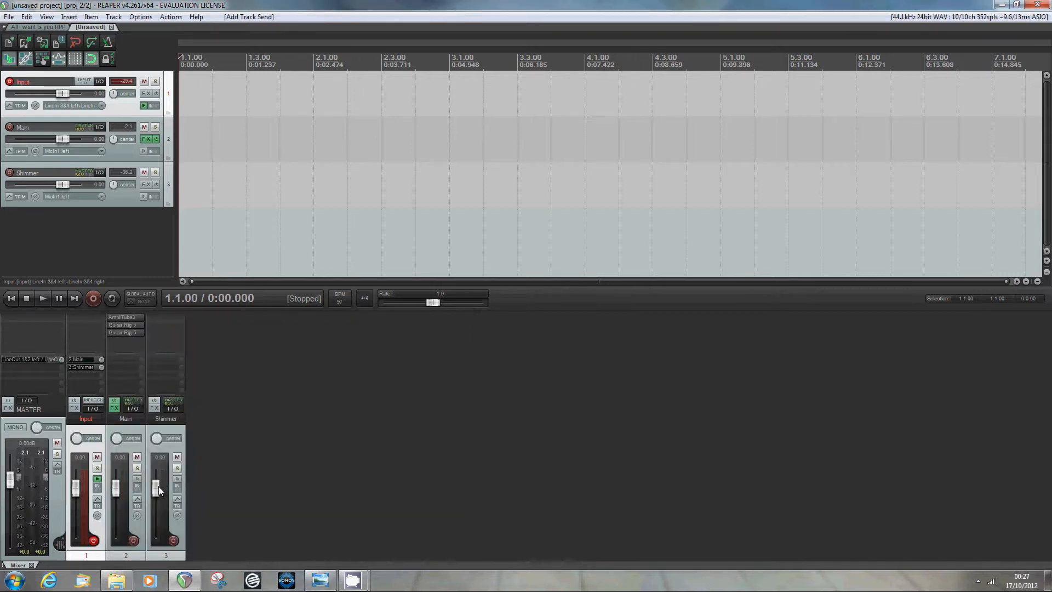
- Nudge the Shimmer fader down and drop the Main fader to -inf
mouse_move(157, 490)
mouse_down()
mouse_move(155, 520)
mouse_move(154, 488)
mouse_up()
drag(117, 485, 115, 552)
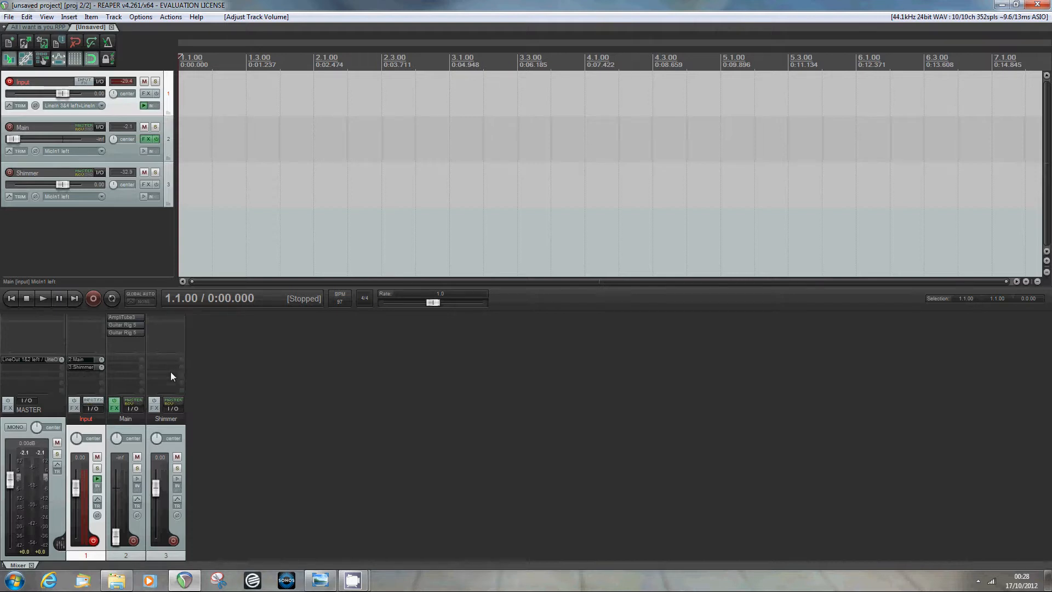
- Load Guitar Rig 5 on Shimmer and place the Twang Reverb amp from Amplifiers in its rack
double_click(169, 317)
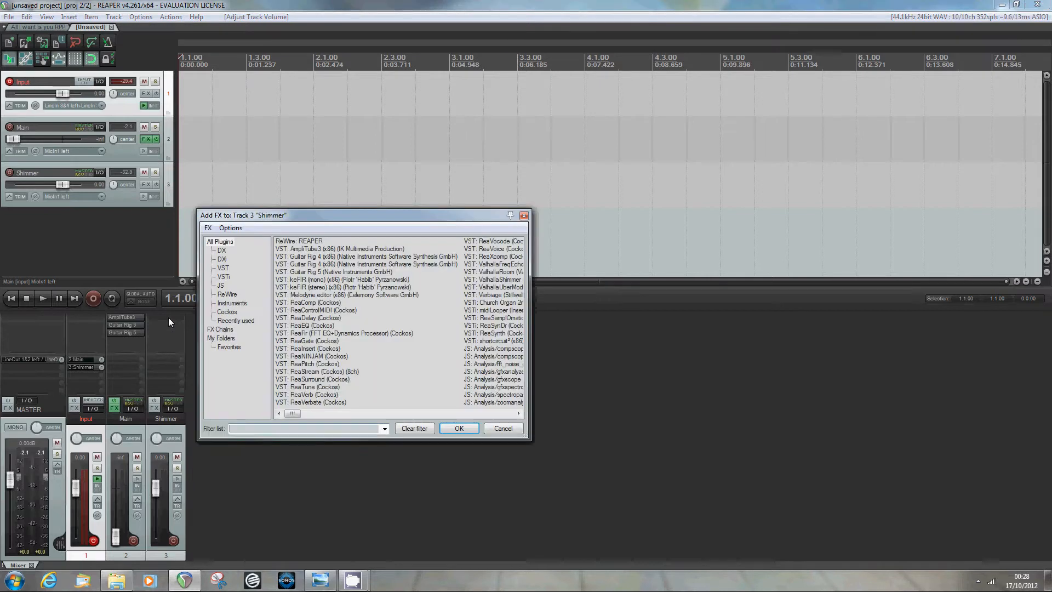
click(311, 272)
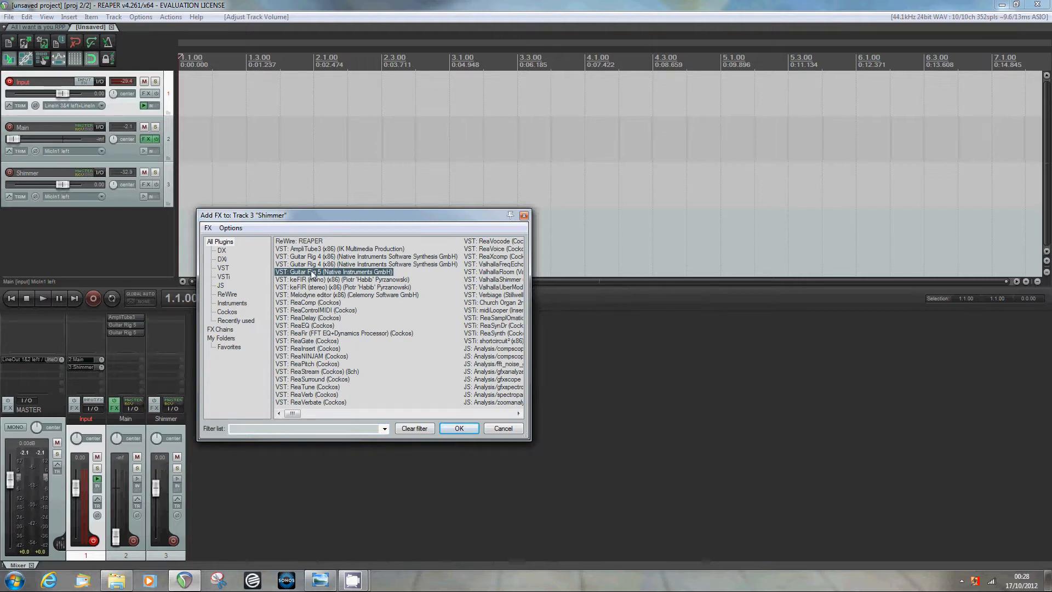
double_click(312, 273)
click(120, 81)
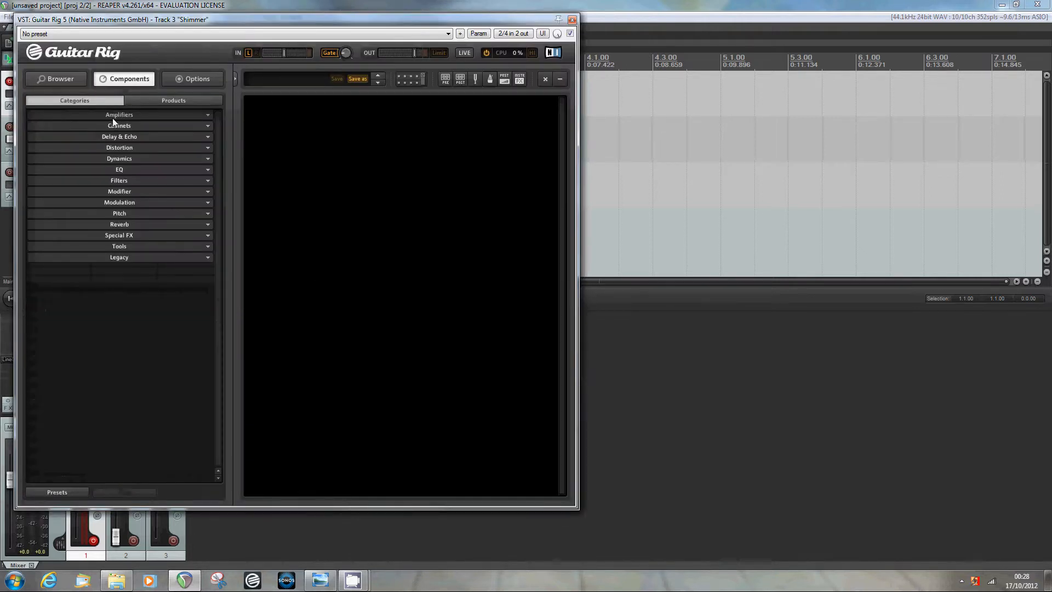
click(113, 115)
drag(146, 319, 301, 226)
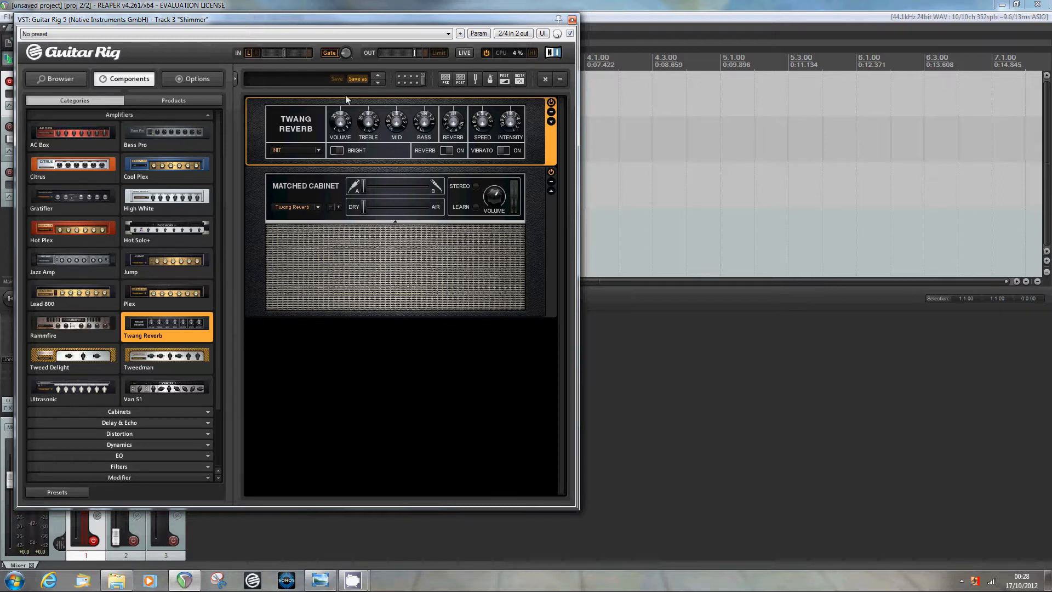
- Add ValhallaShimmer to the Shimmer track after Guitar Rig 5
click(572, 21)
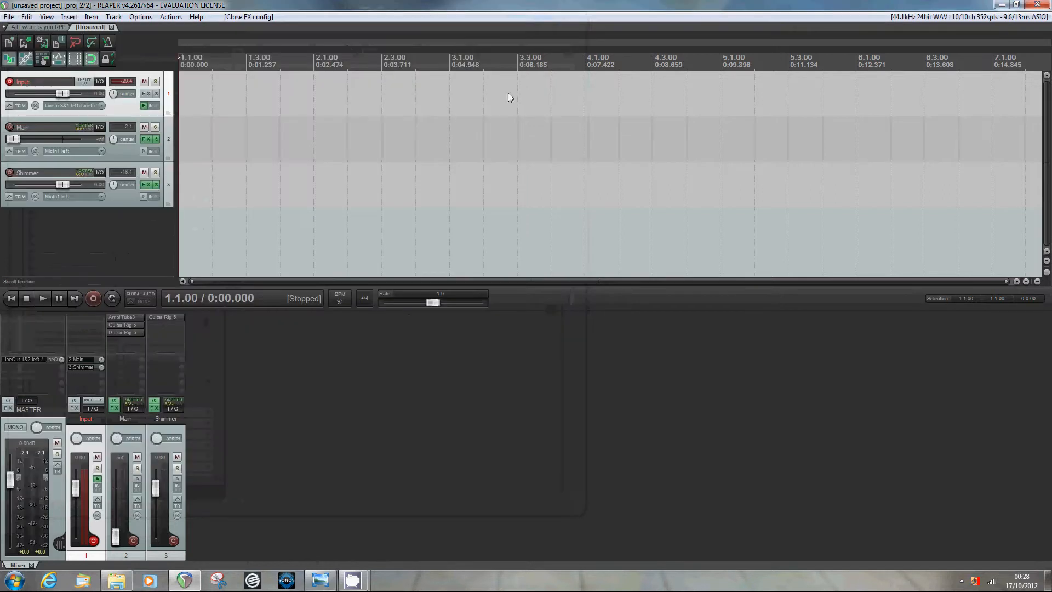
double_click(164, 327)
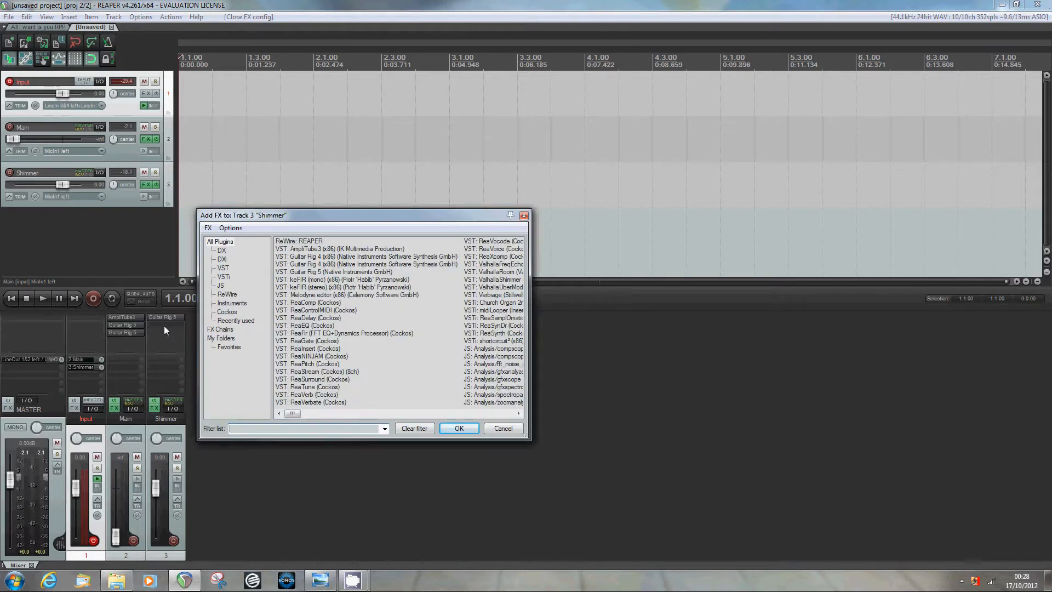
click(518, 413)
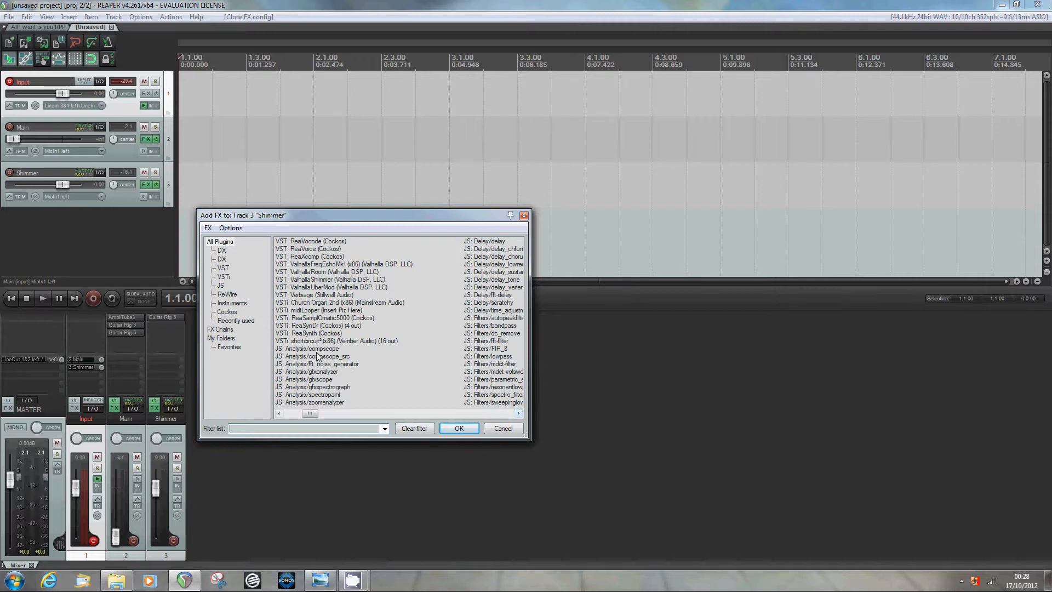
double_click(307, 283)
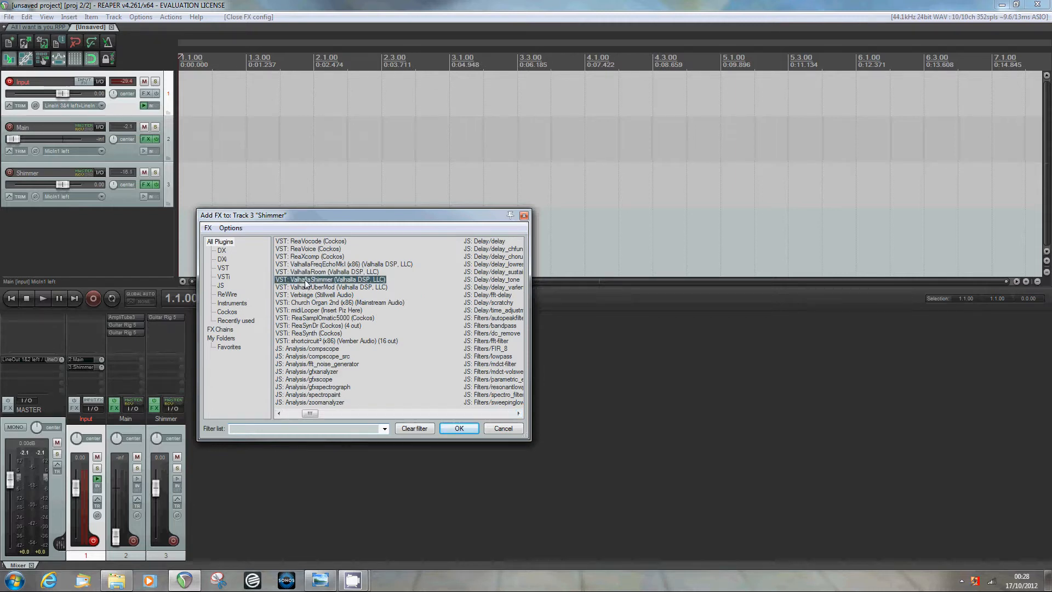
- Load the 'U2 Shimmer' preset in ValhallaShimmer
drag(170, 20, 632, 337)
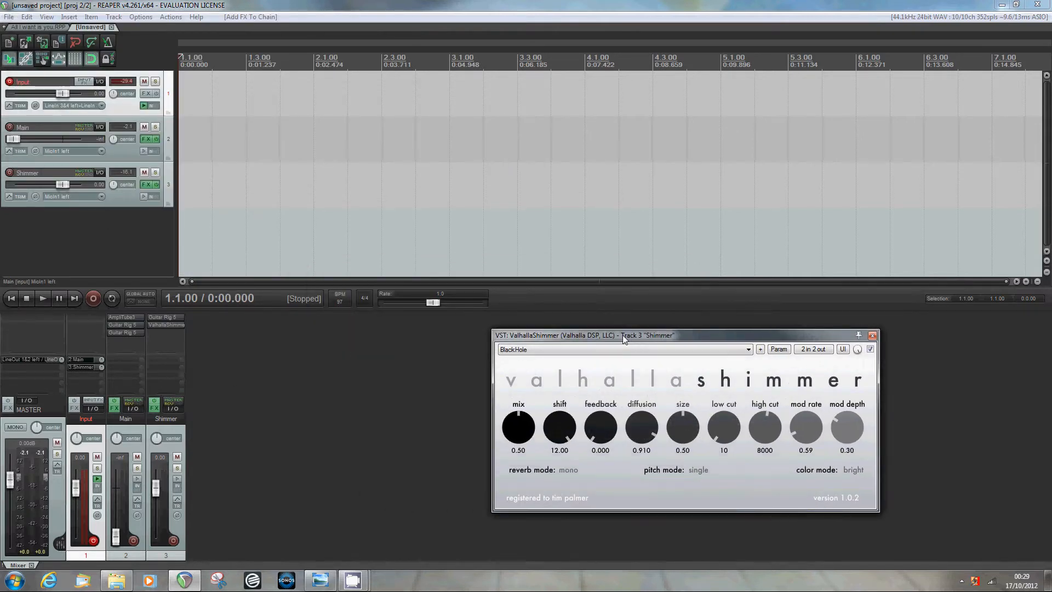
click(586, 352)
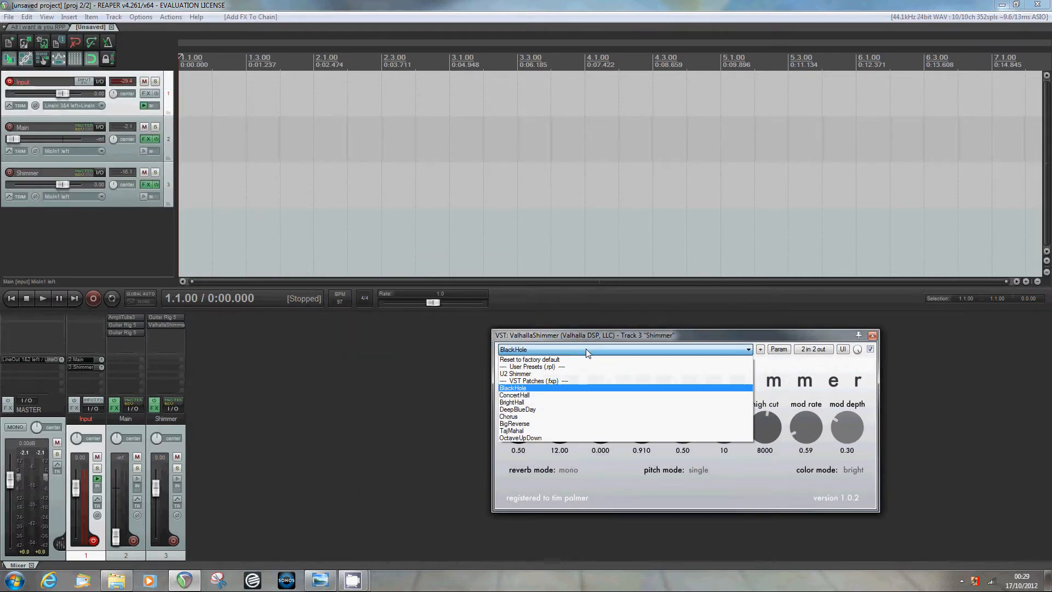
click(542, 380)
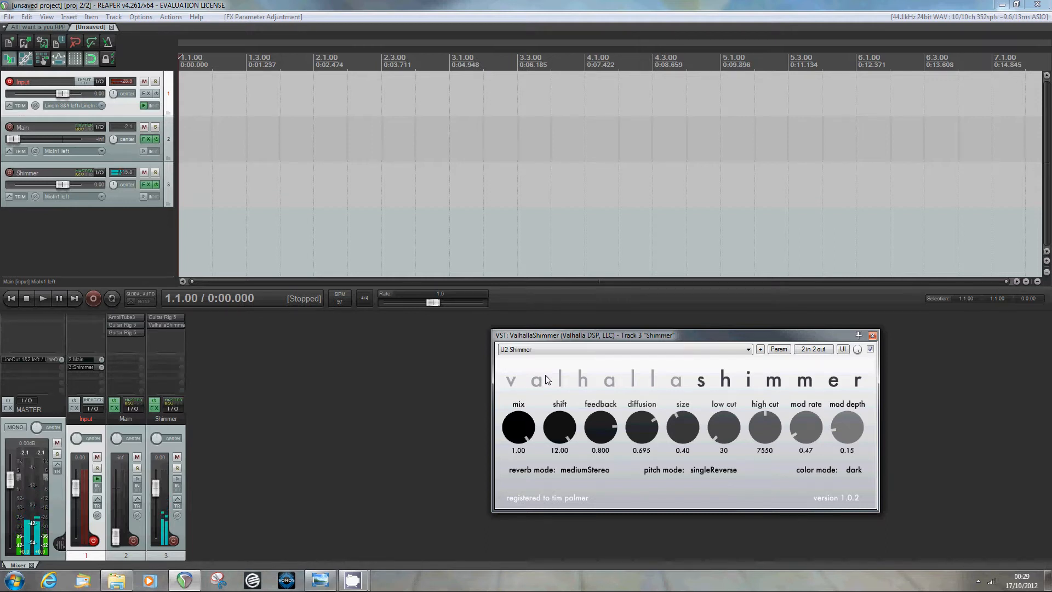
- Raise the Main fader to -1.98 dB and lower the Shimmer fader to -5.23 dB
drag(651, 338, 774, 364)
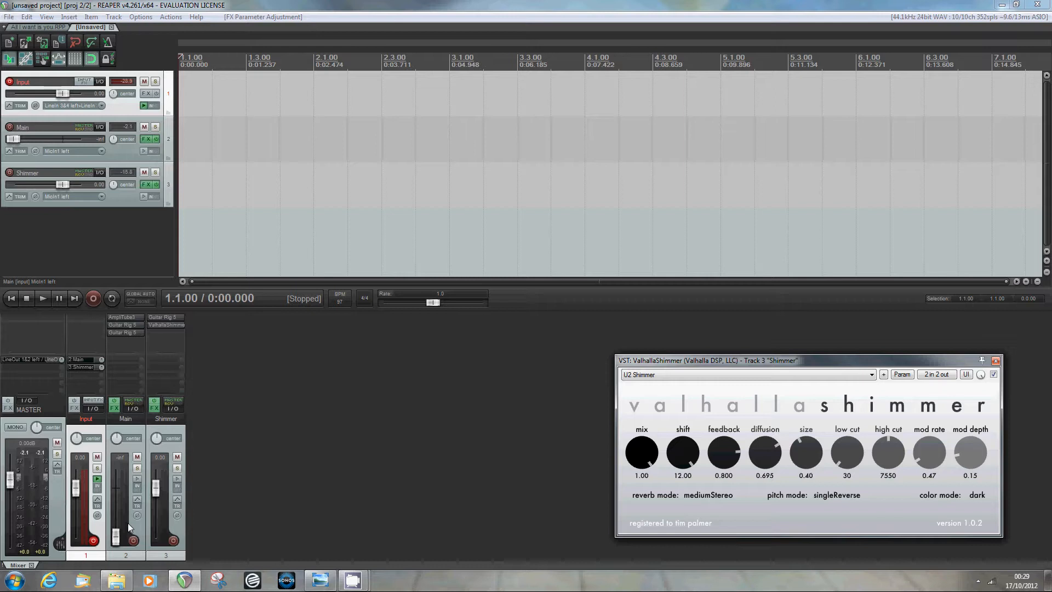
drag(116, 536, 157, 483)
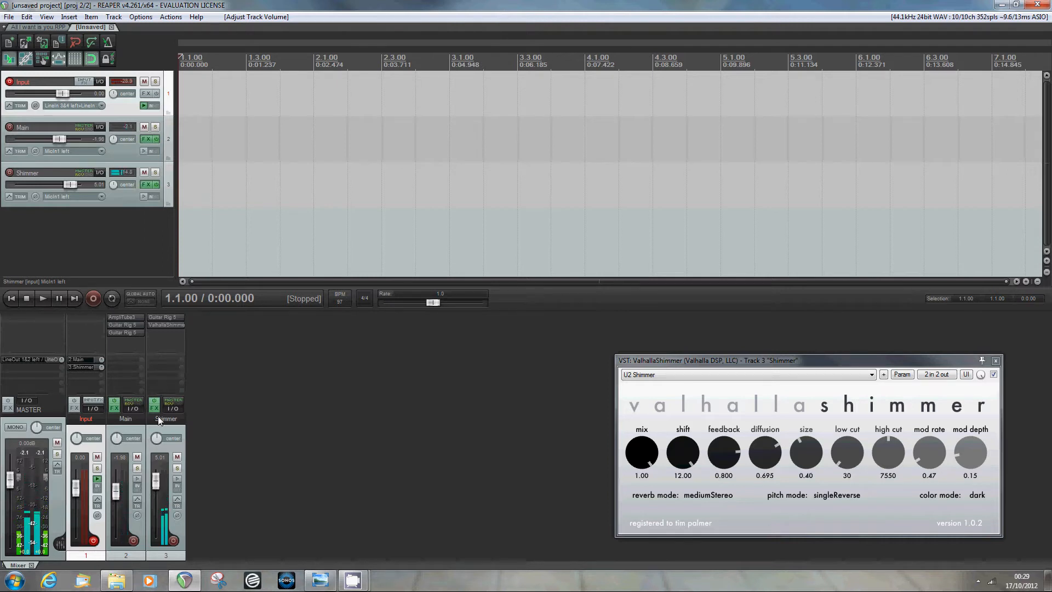
mouse_move(157, 476)
mouse_down()
mouse_move(155, 527)
mouse_move(154, 489)
mouse_up()
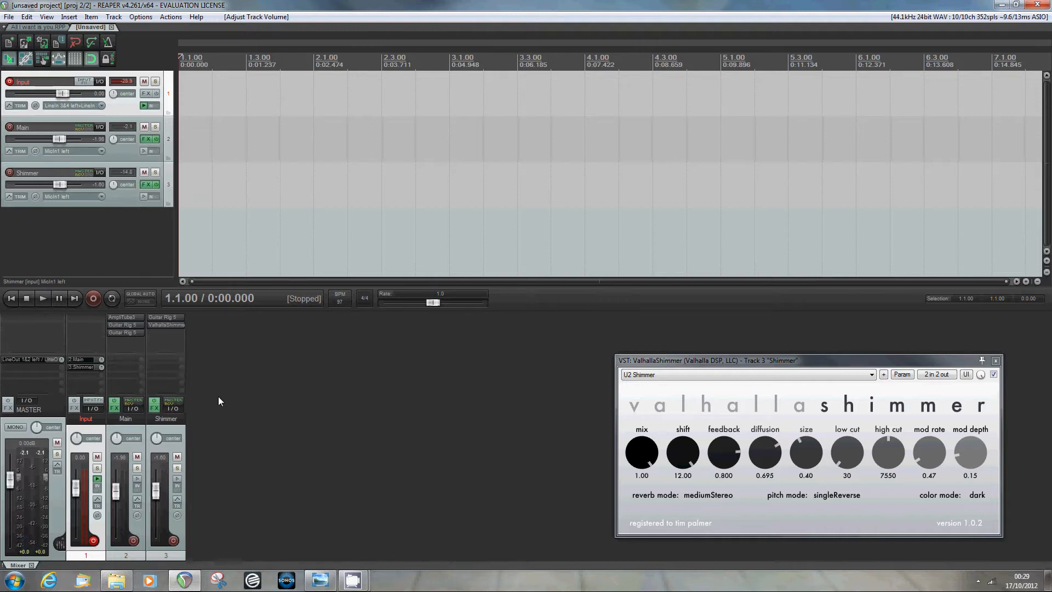
drag(156, 489, 158, 496)
drag(649, 363, 613, 356)
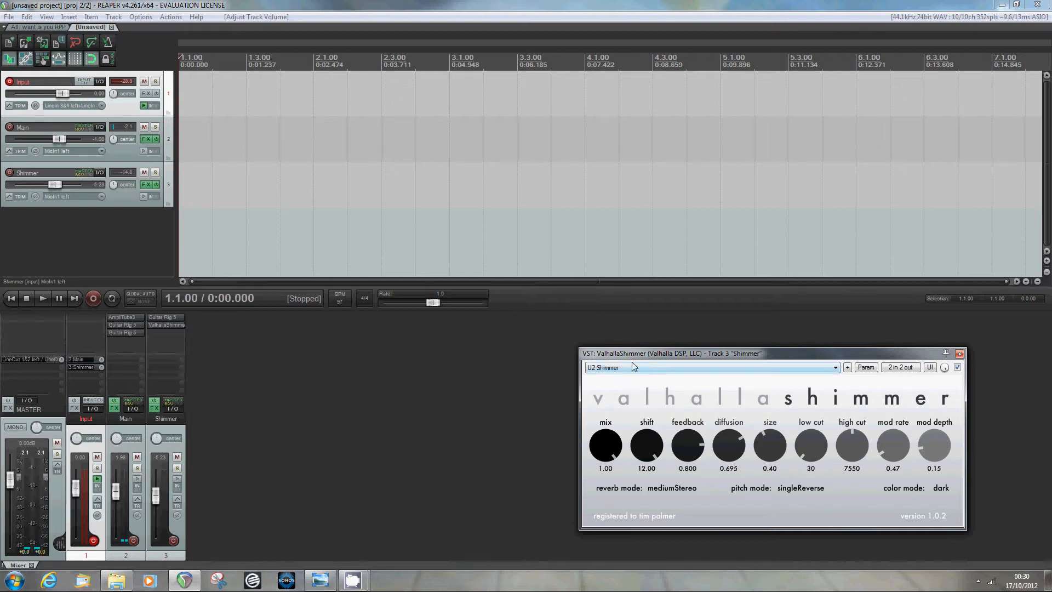
- Shift the ValhallaShimmer window slightly up-left and select the Shimmer track
drag(631, 353, 618, 340)
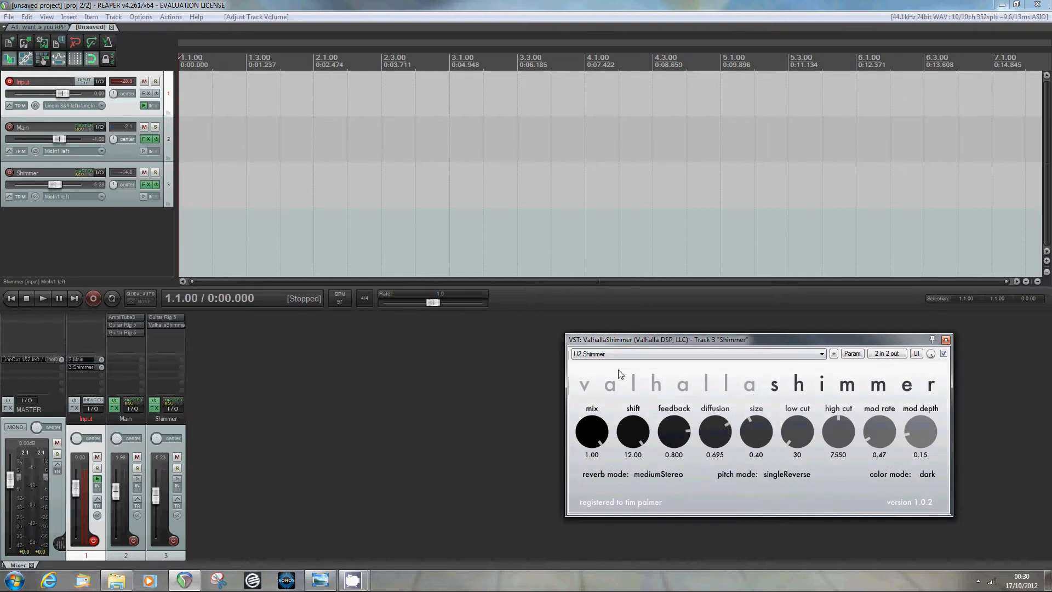
click(120, 203)
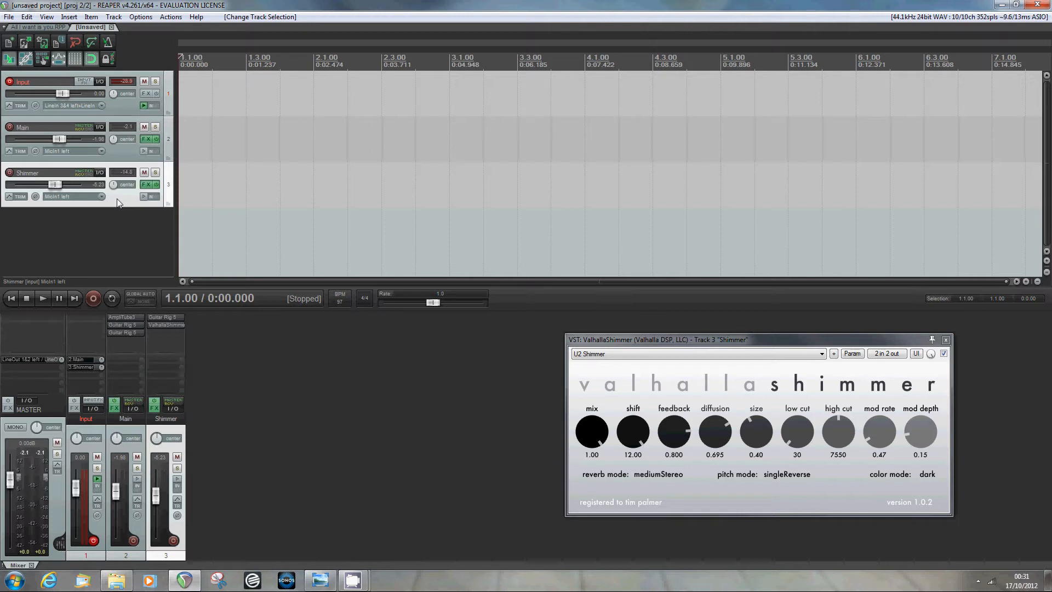
- Enable, show and arm ValhallaShimmer's wetDry envelope in the Shimmer track's envelope list
click(9, 197)
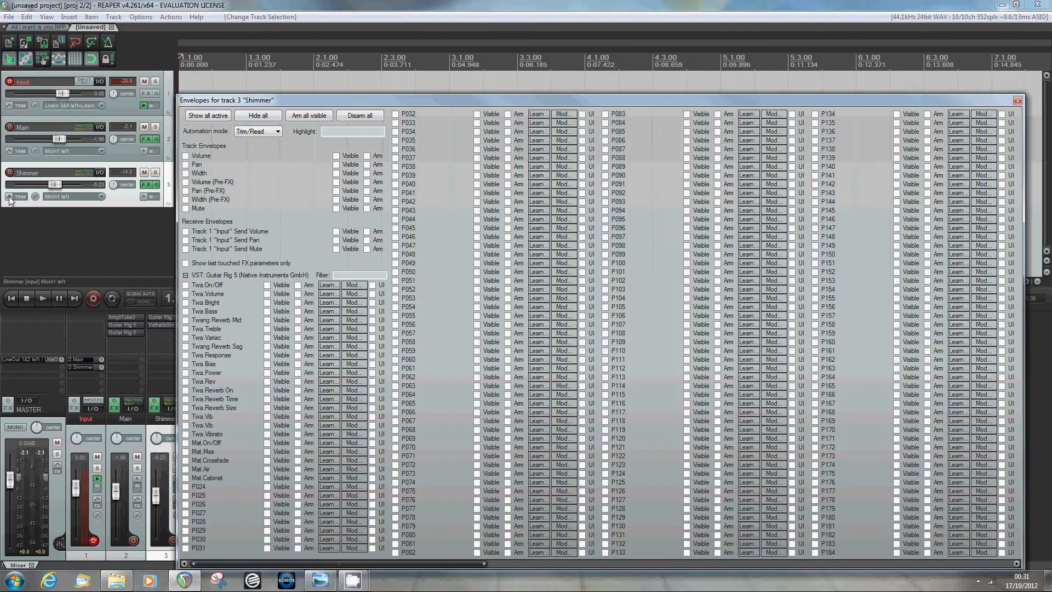
drag(351, 50, 221, 67)
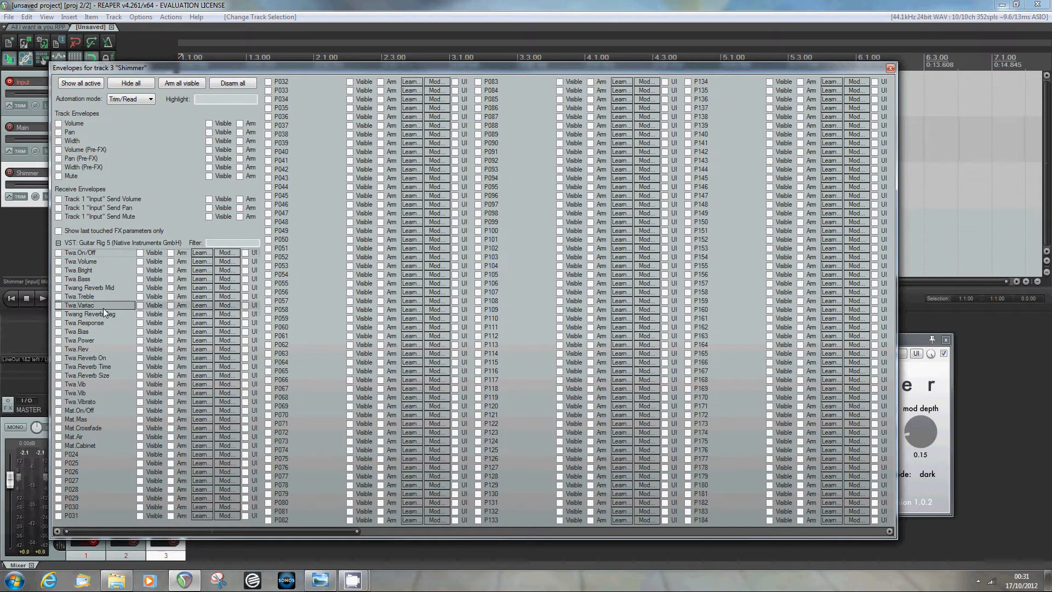
click(58, 243)
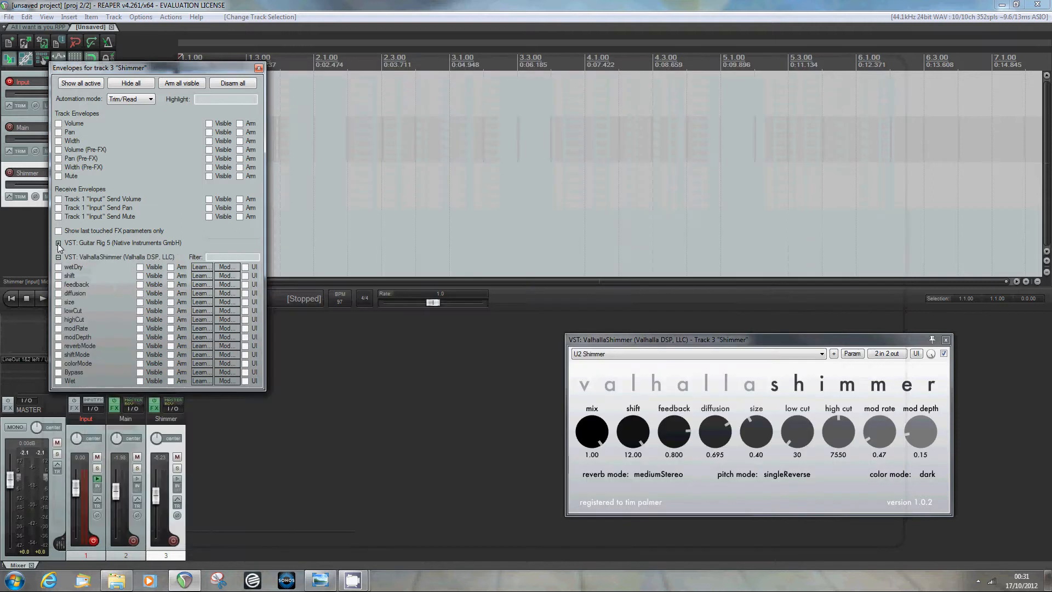
click(58, 257)
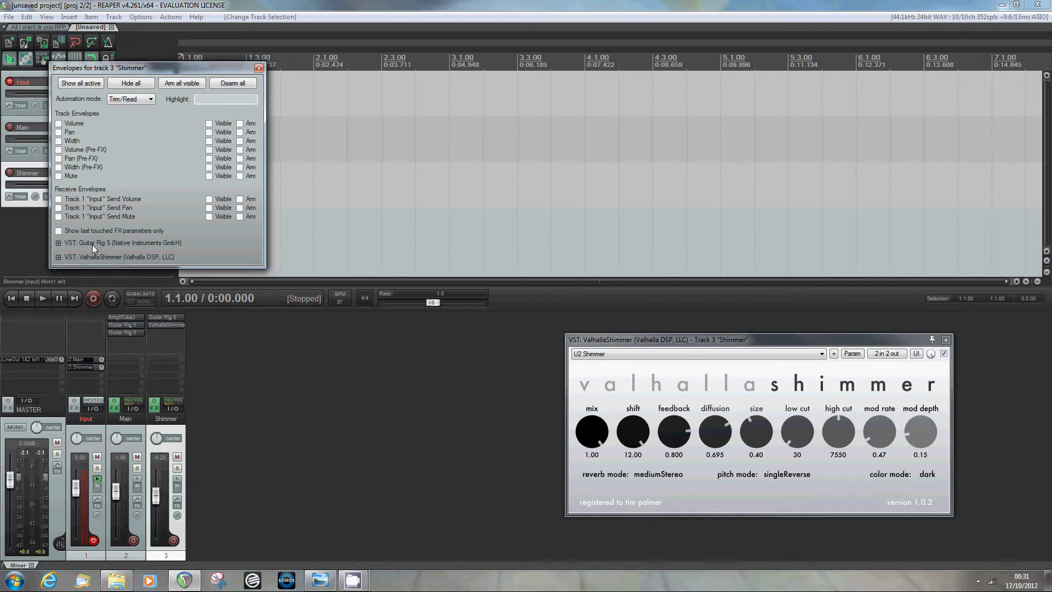
click(58, 243)
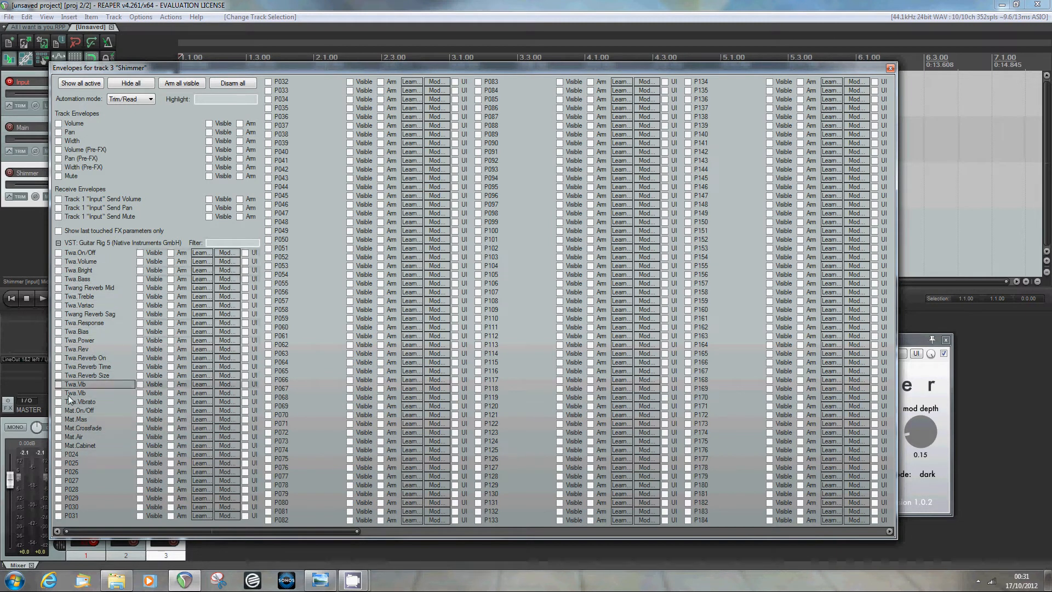
click(58, 243)
click(58, 257)
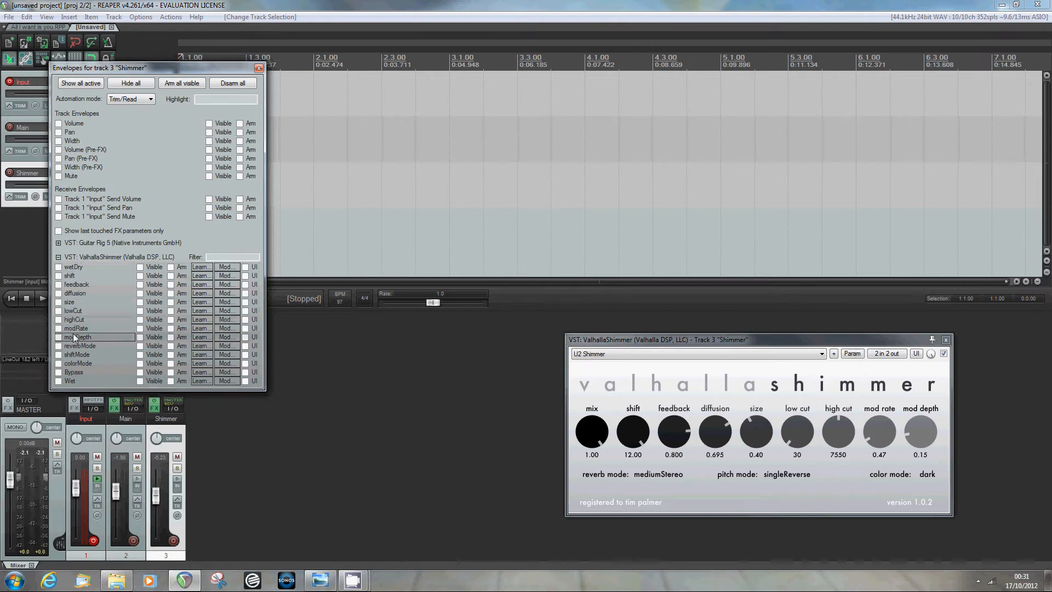
click(58, 267)
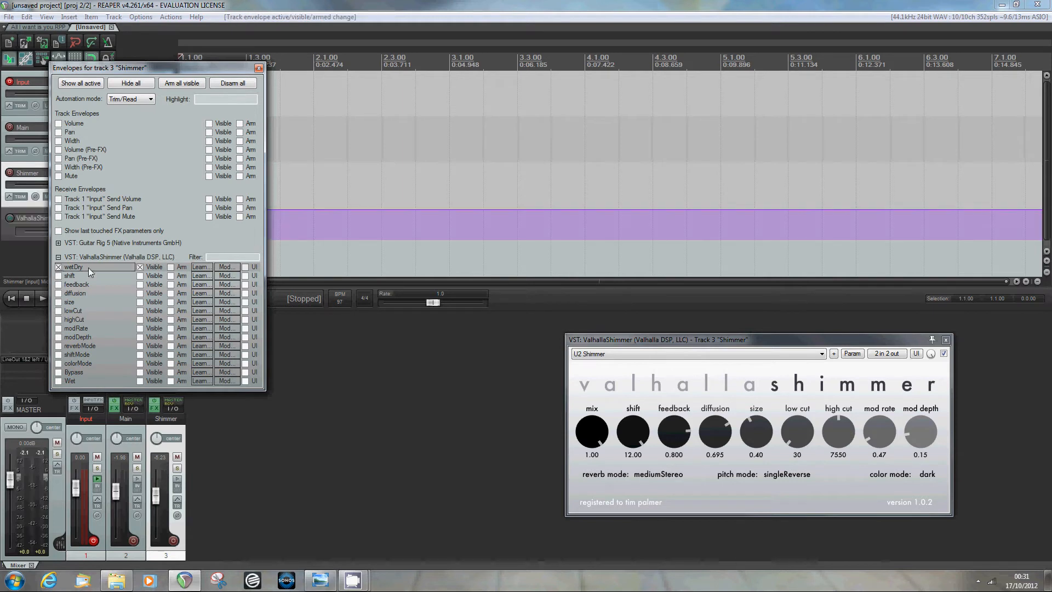
click(170, 267)
click(258, 69)
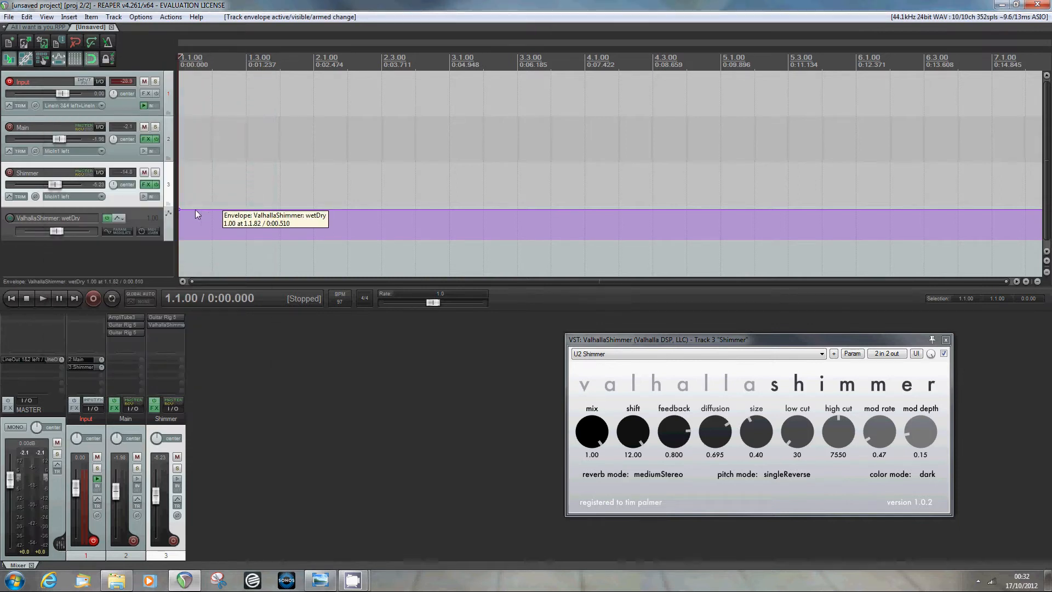
click(240, 211)
drag(240, 210, 240, 219)
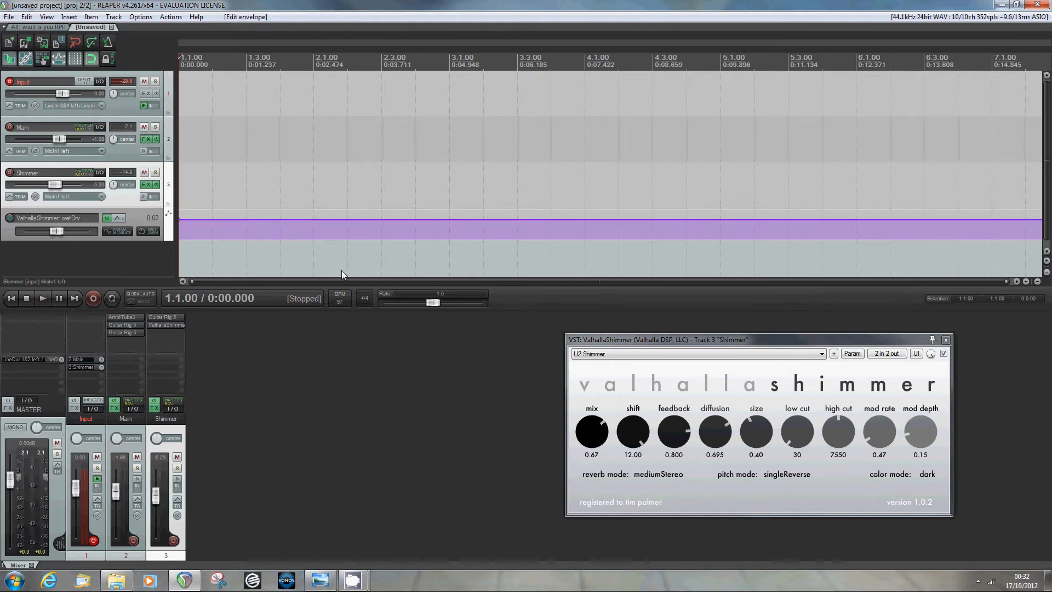
mouse_move(325, 220)
mouse_down()
mouse_move(323, 235)
mouse_move(325, 209)
mouse_up()
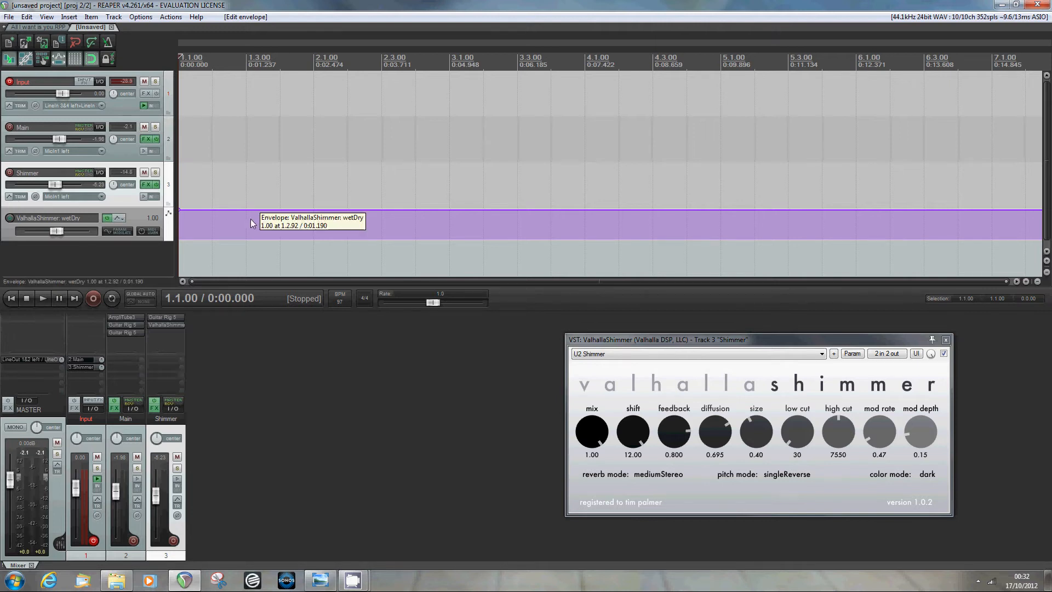
- Create two wetDry envelope points and pull the second one down to 0
right_click(298, 209)
click(329, 223)
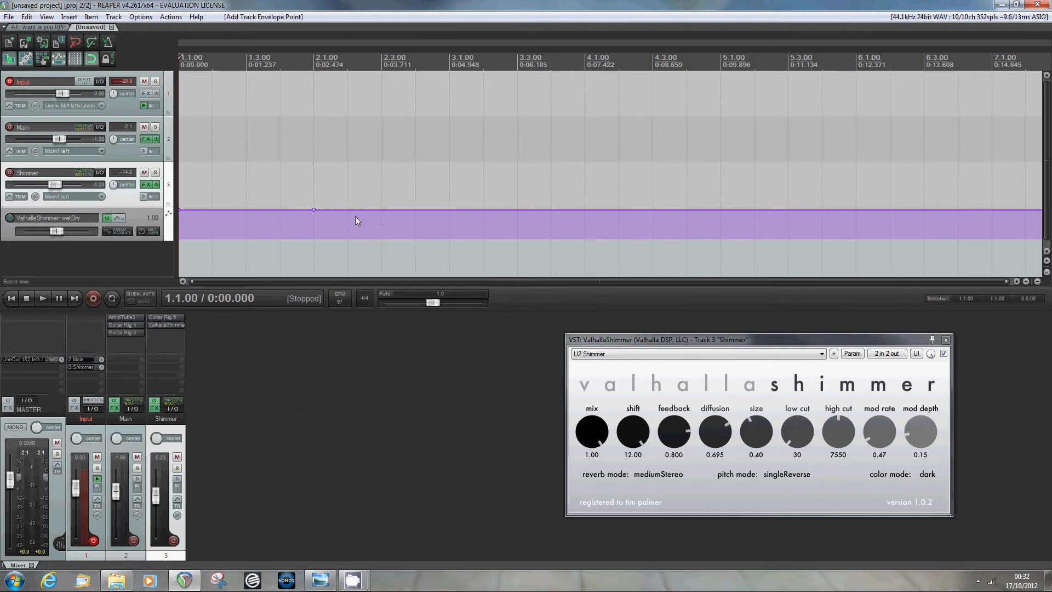
right_click(375, 209)
click(394, 223)
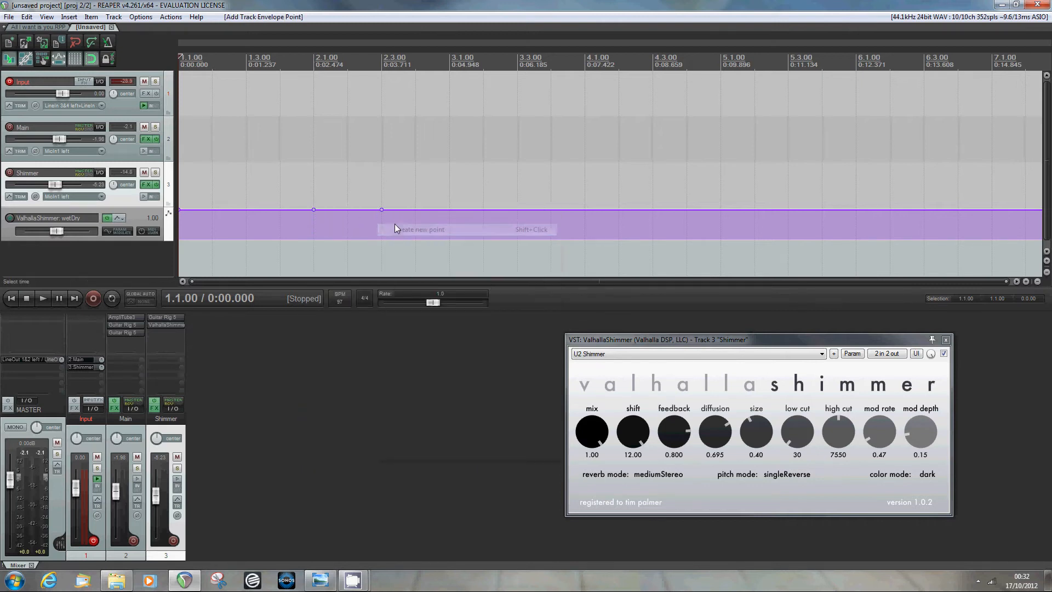
drag(382, 211, 538, 249)
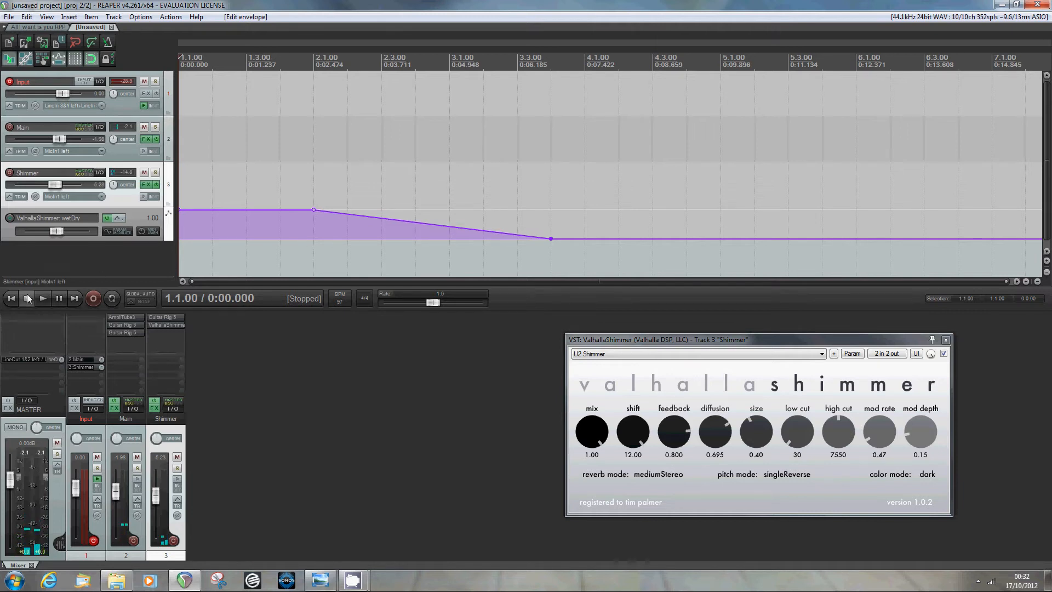
- Play back the wetDry ramp, then raise the point back to 1.00
click(42, 300)
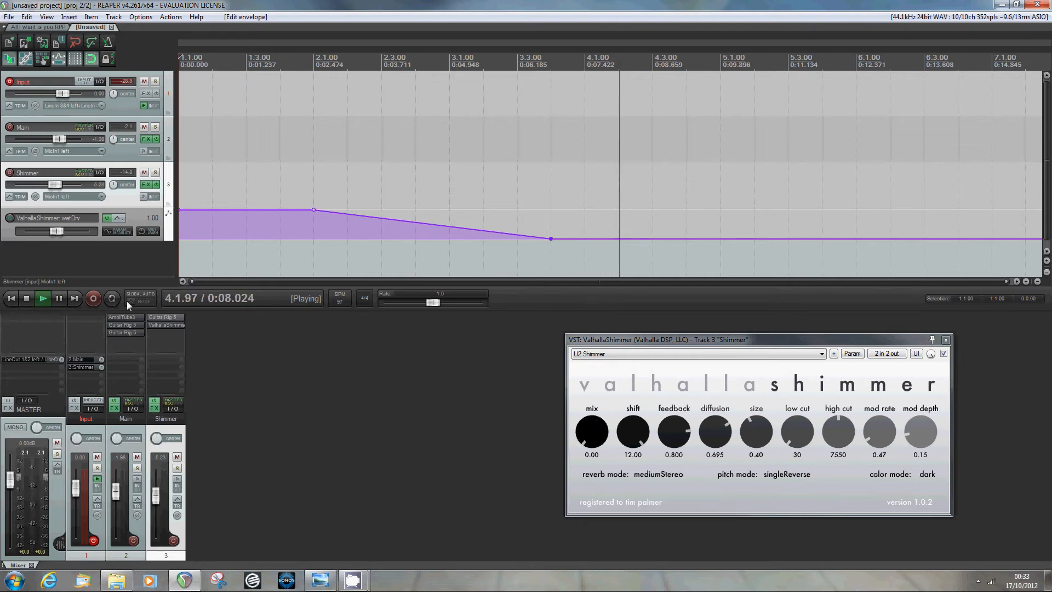
click(23, 300)
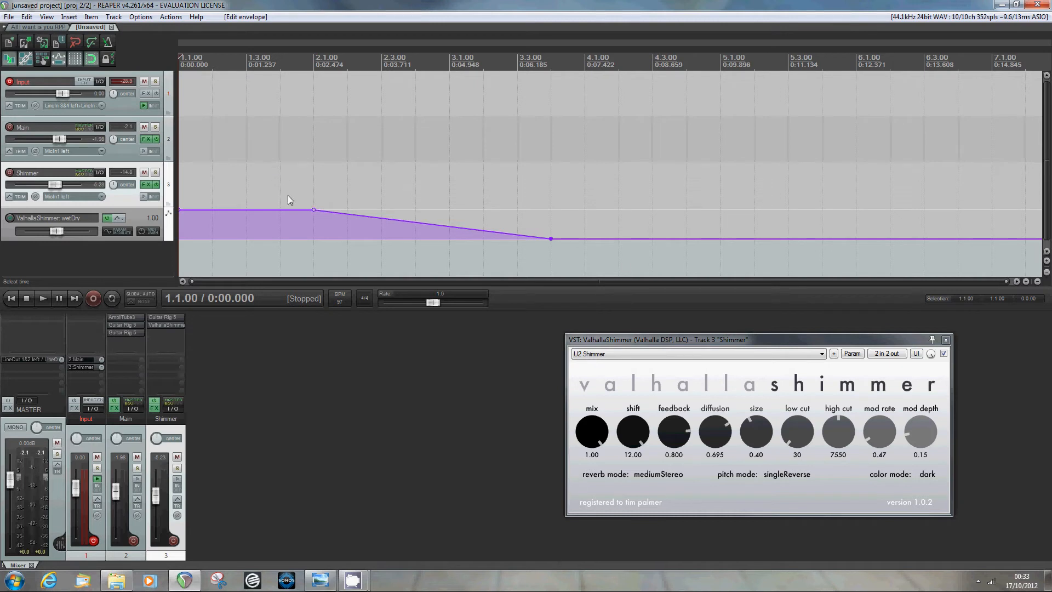
mouse_move(557, 240)
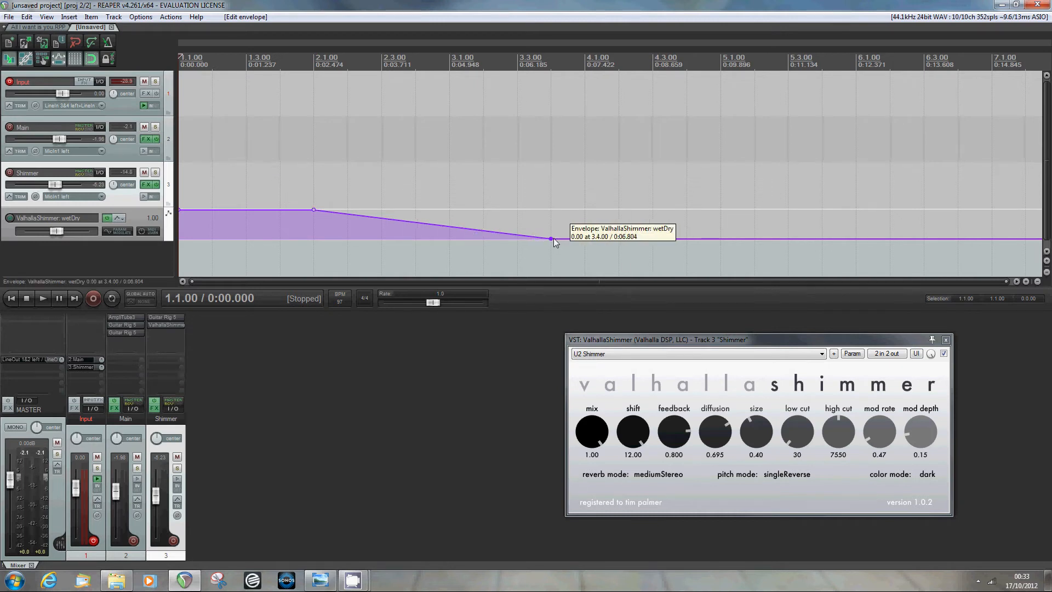
drag(553, 239, 551, 209)
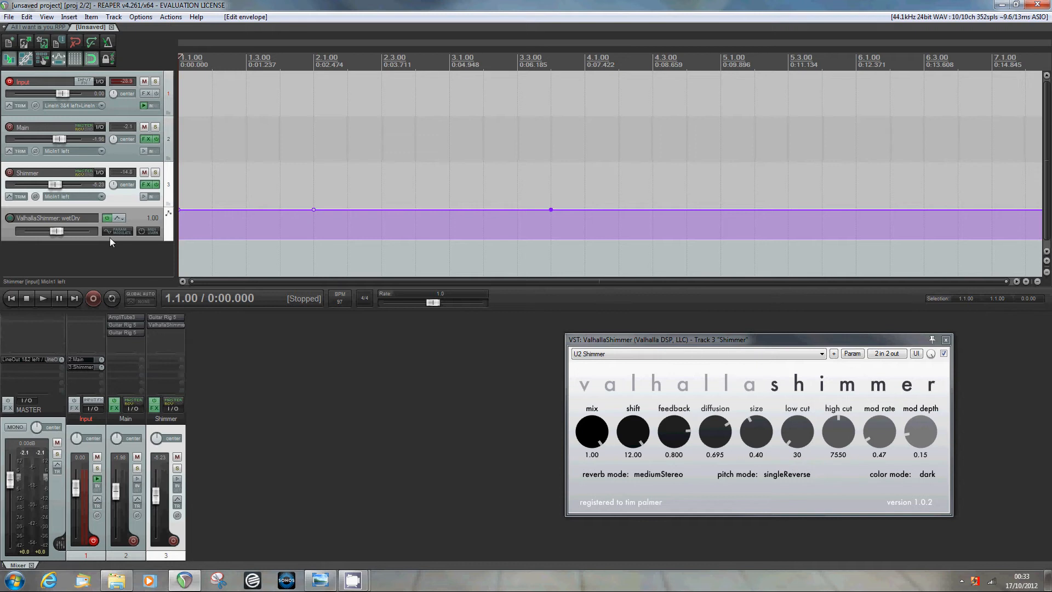
- Switch the Shimmer track's automation mode to Touch
click(20, 197)
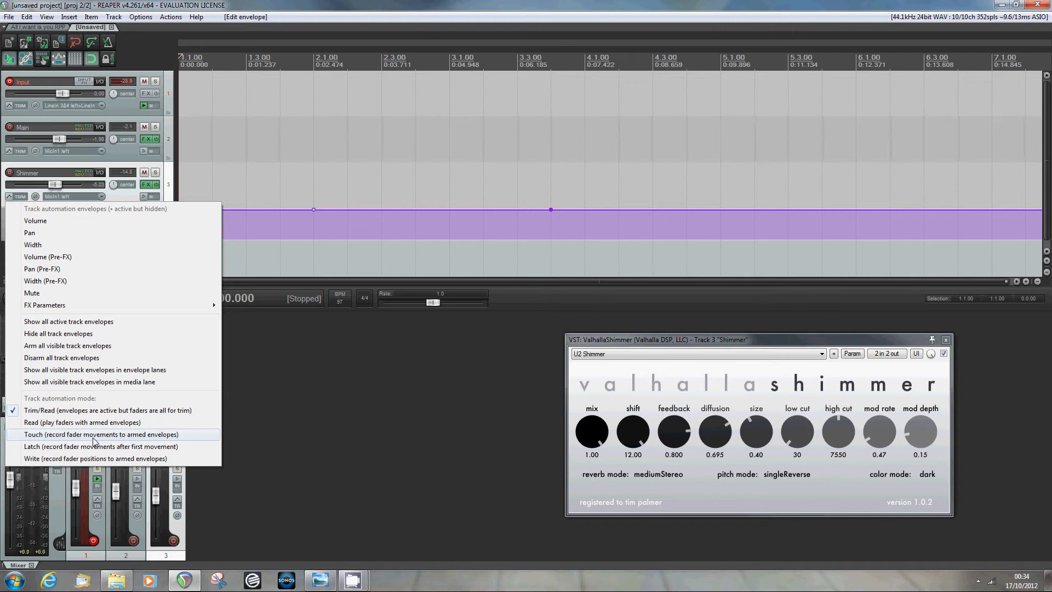
click(94, 436)
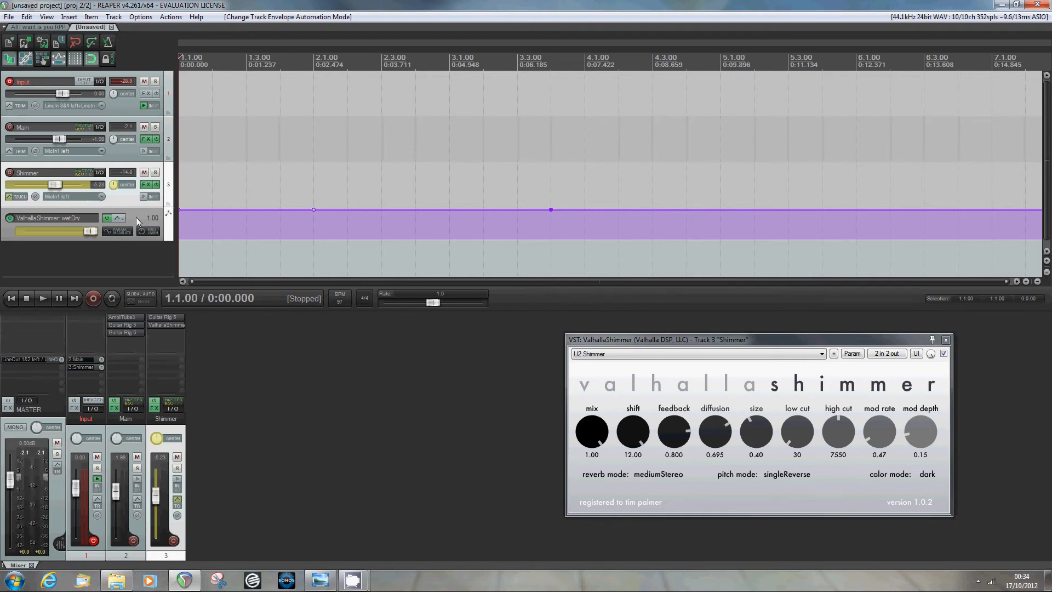
- MIDI-learn MIDI Chan 16 CC 7 to ValhallaShimmer wetDry, keeping the envelope armed
click(147, 231)
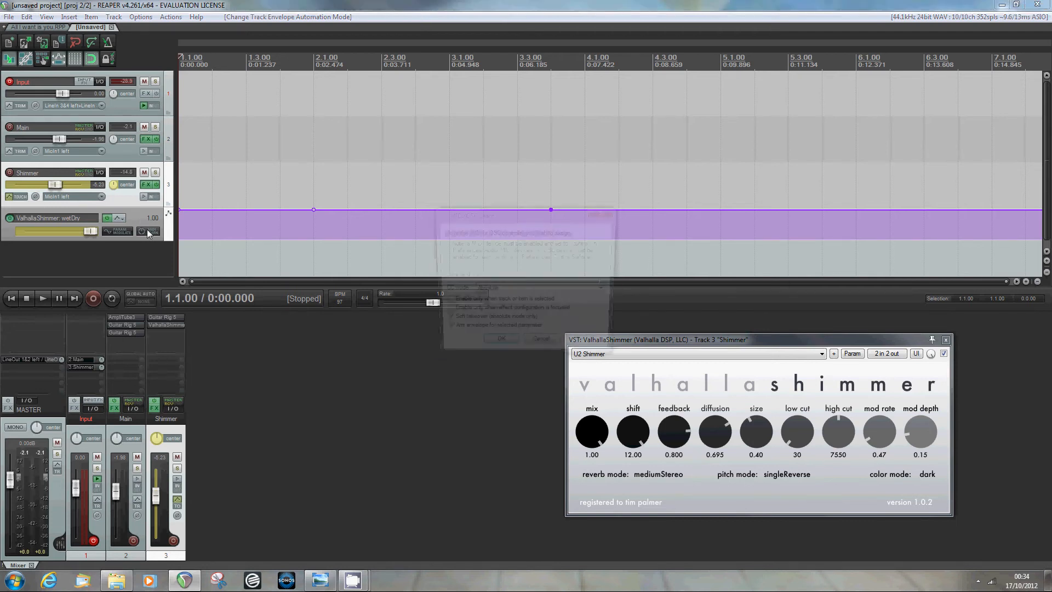
drag(499, 214, 403, 239)
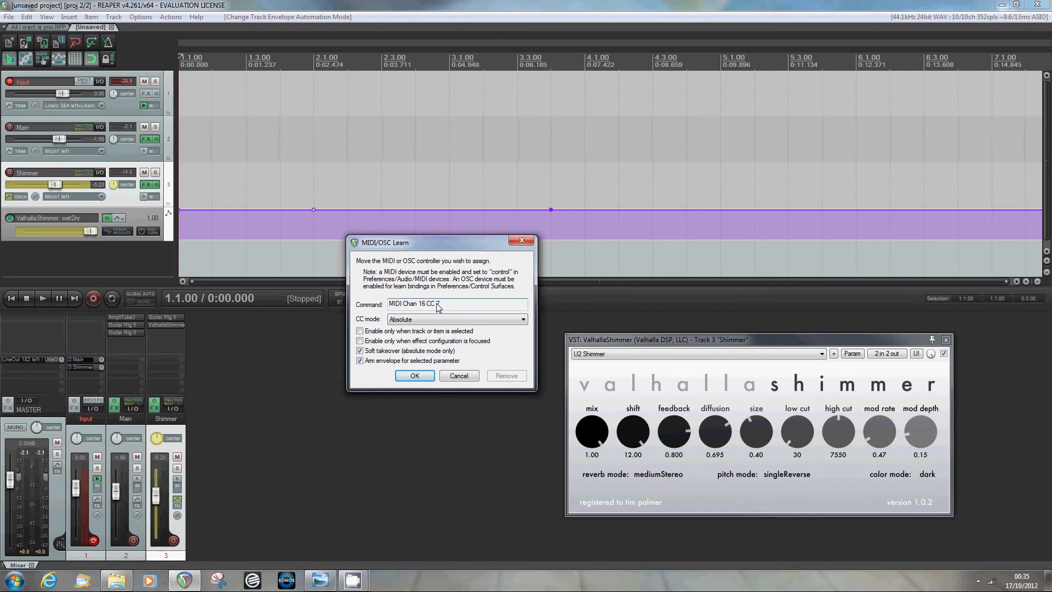
click(414, 376)
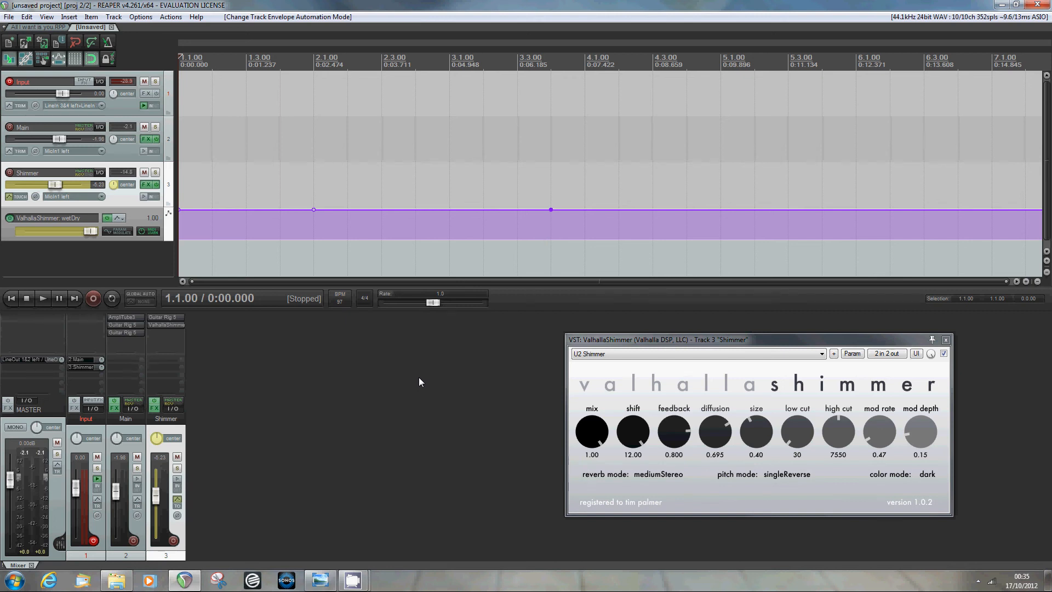
- Dip wetDry to 0 at 1.3.00 and raise Shimmer's fader to add a Volume envelope
click(252, 258)
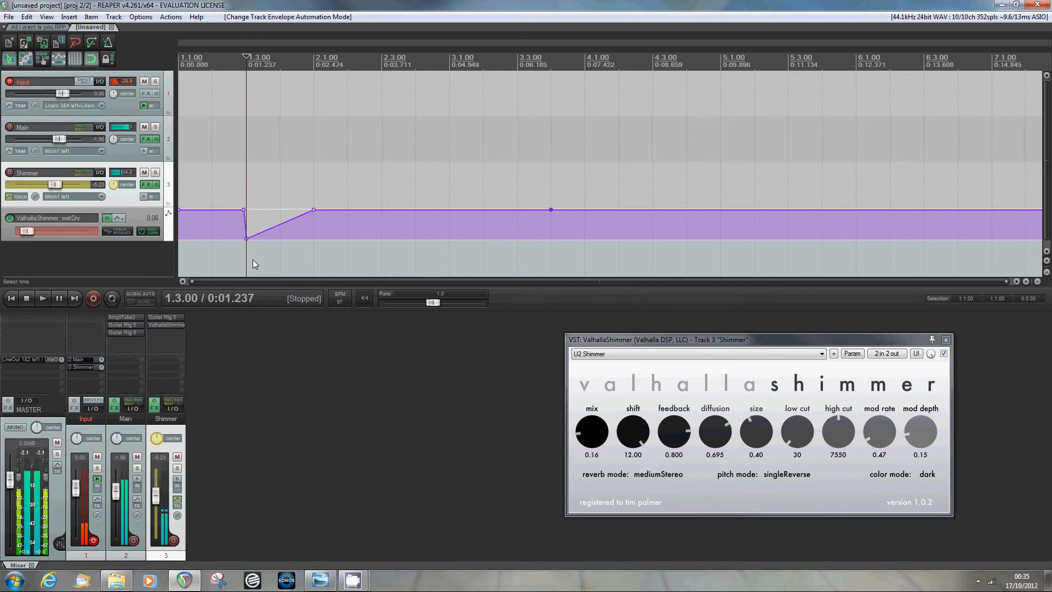
drag(156, 496, 160, 482)
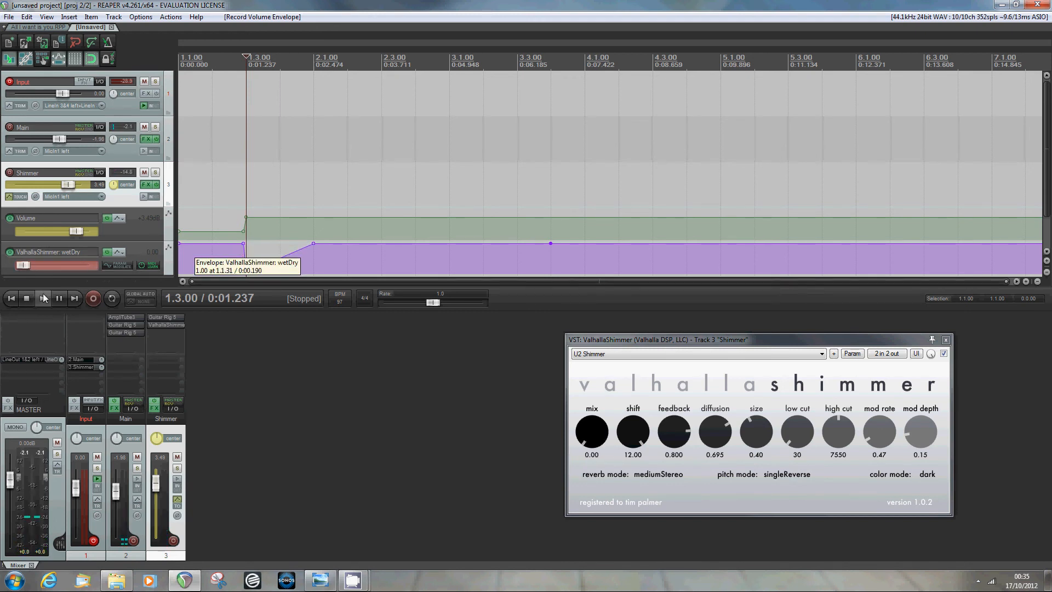
- Record a wavy wetDry pass from the start, save the Input take, and play it back
click(10, 298)
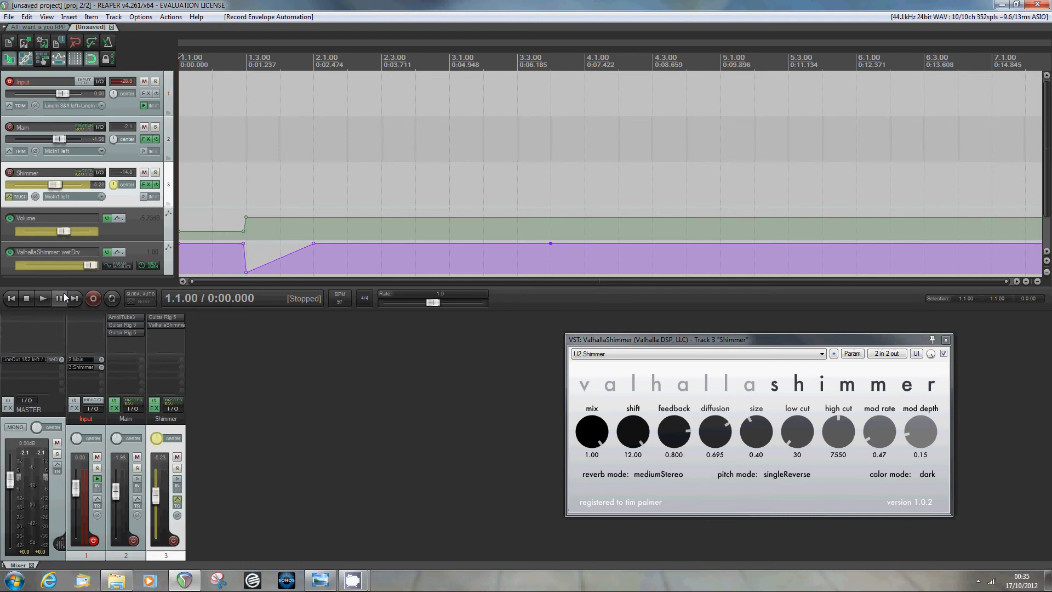
click(92, 300)
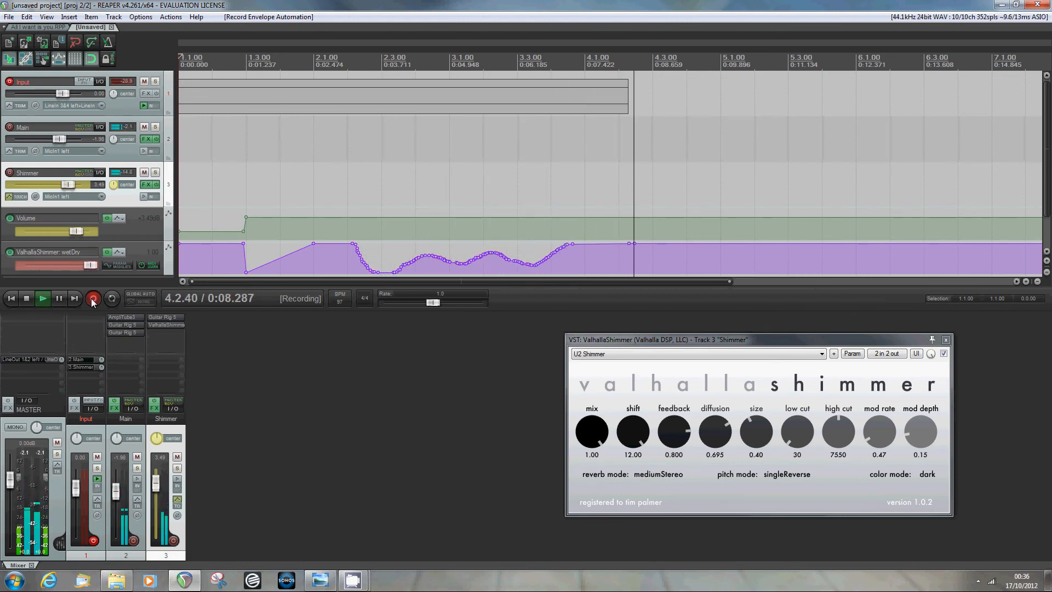
click(27, 298)
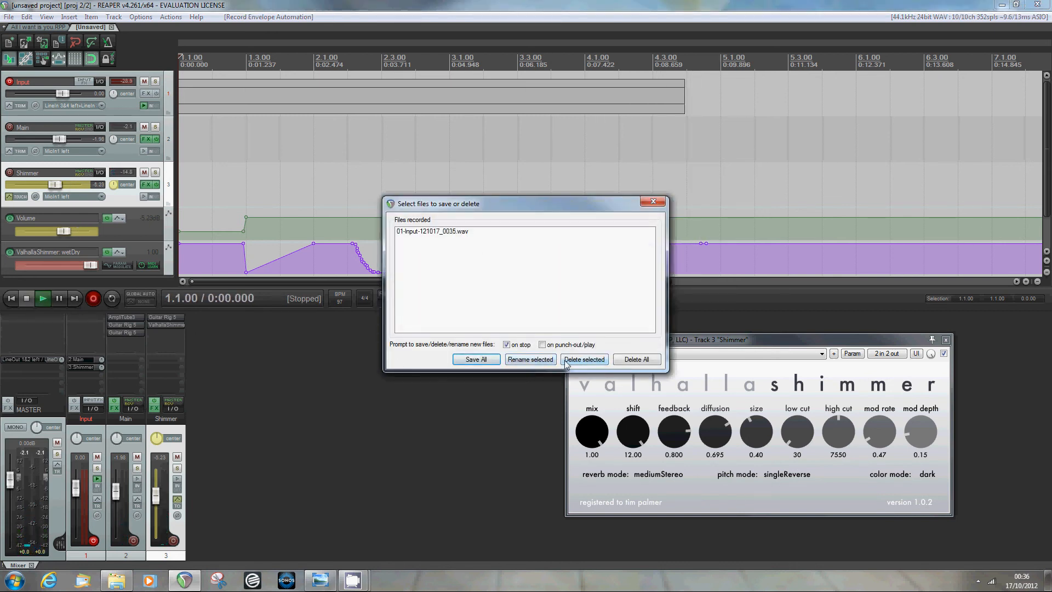
click(472, 360)
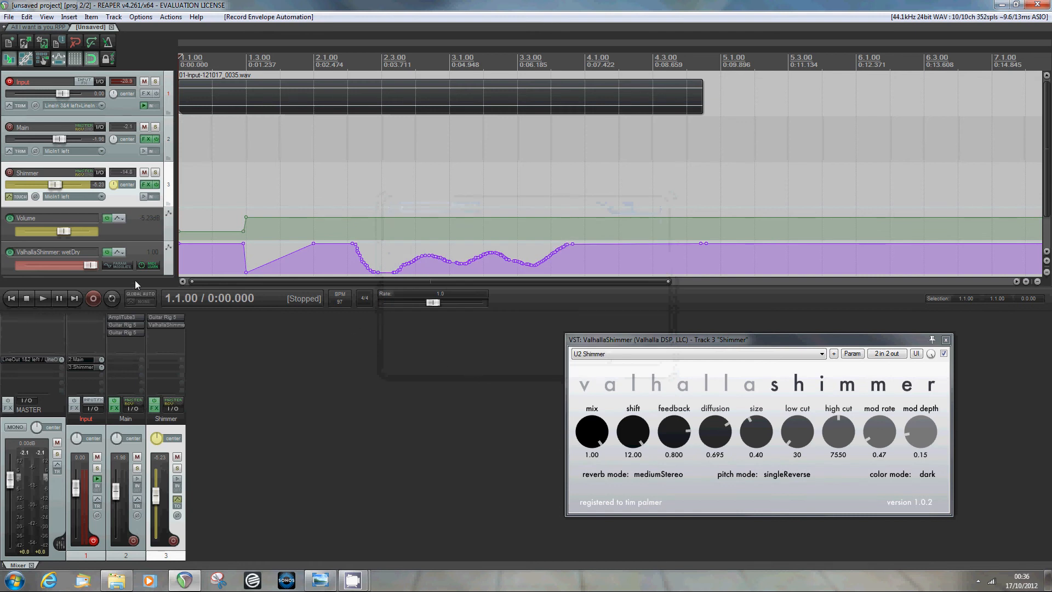
click(40, 299)
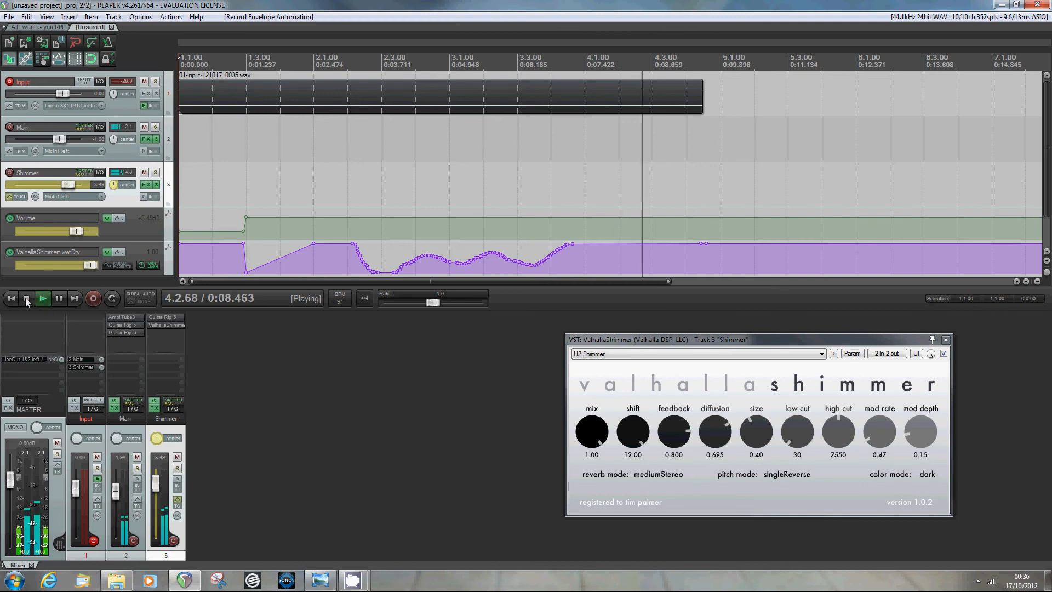
click(25, 297)
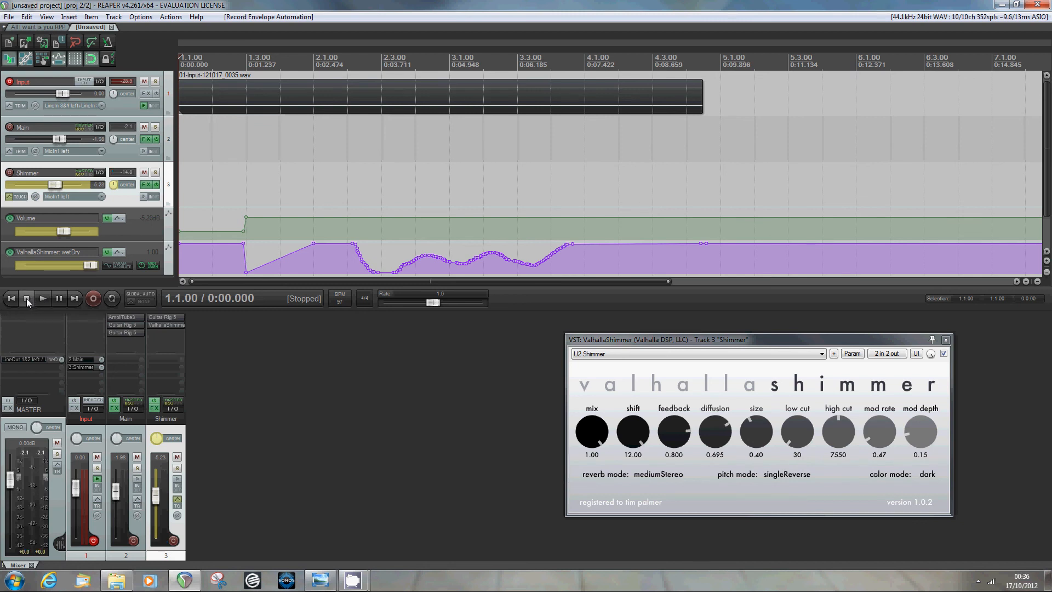
- Switch to the 'All I want is you.RPP' project tab
click(25, 28)
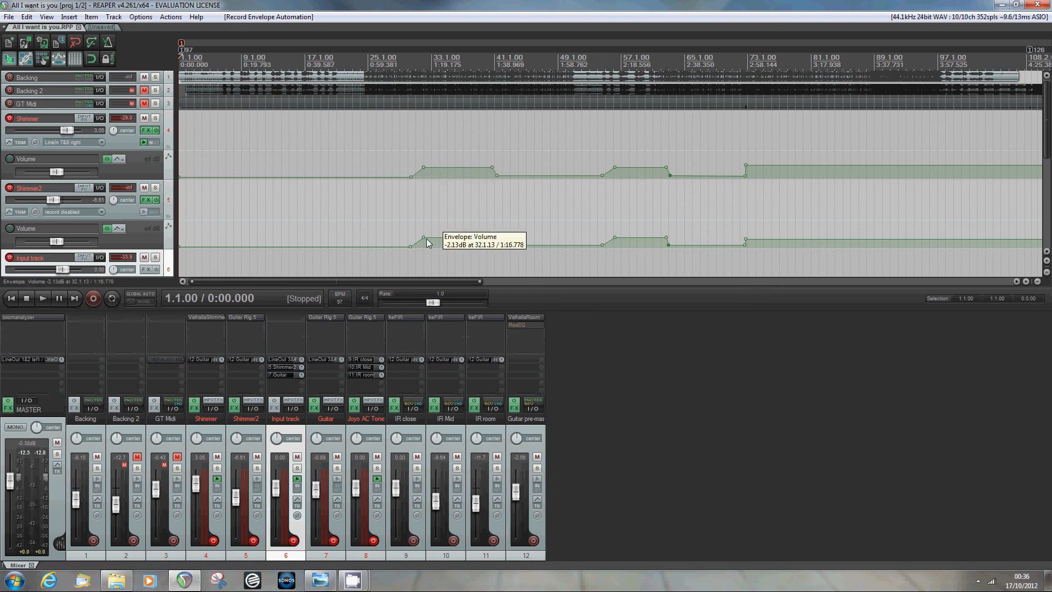
click(207, 317)
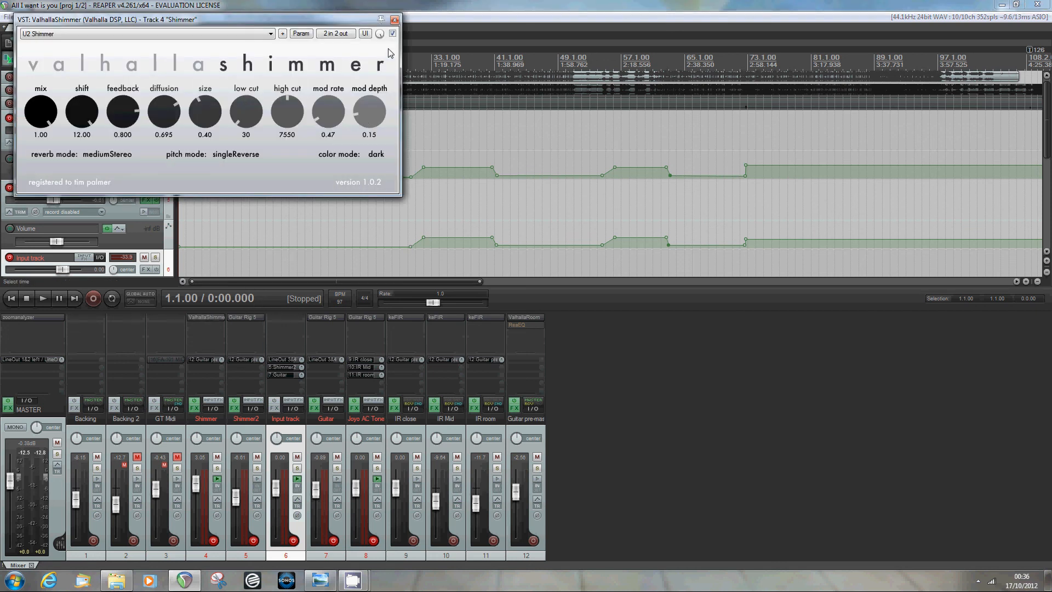
click(394, 21)
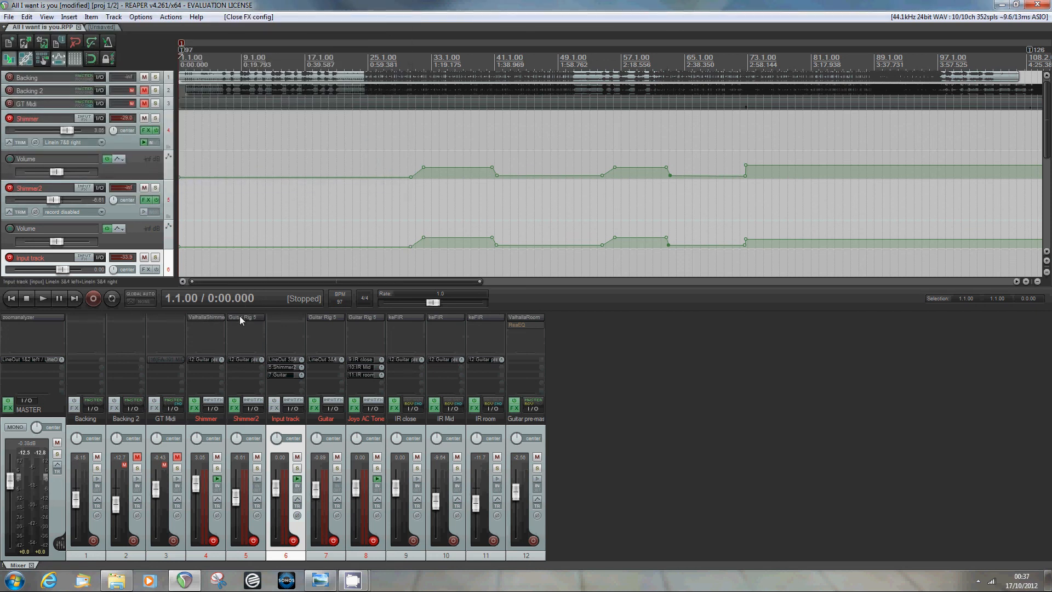
click(240, 318)
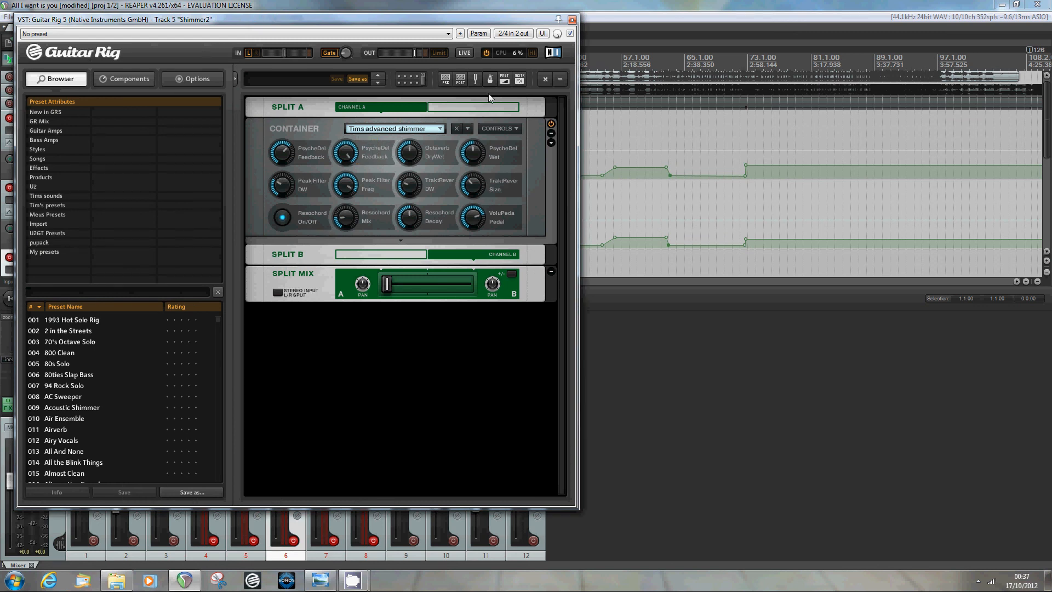
click(571, 19)
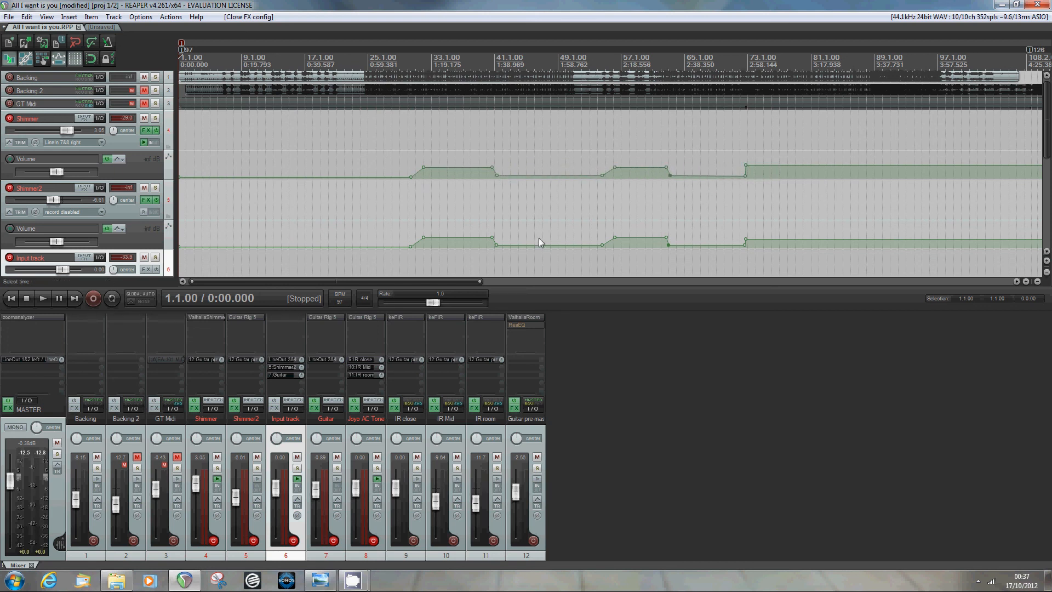
- Scroll to the Guitar Rig 5 Cat On/Off envelope and back, then bring CamStudio forward
drag(1046, 130, 1047, 195)
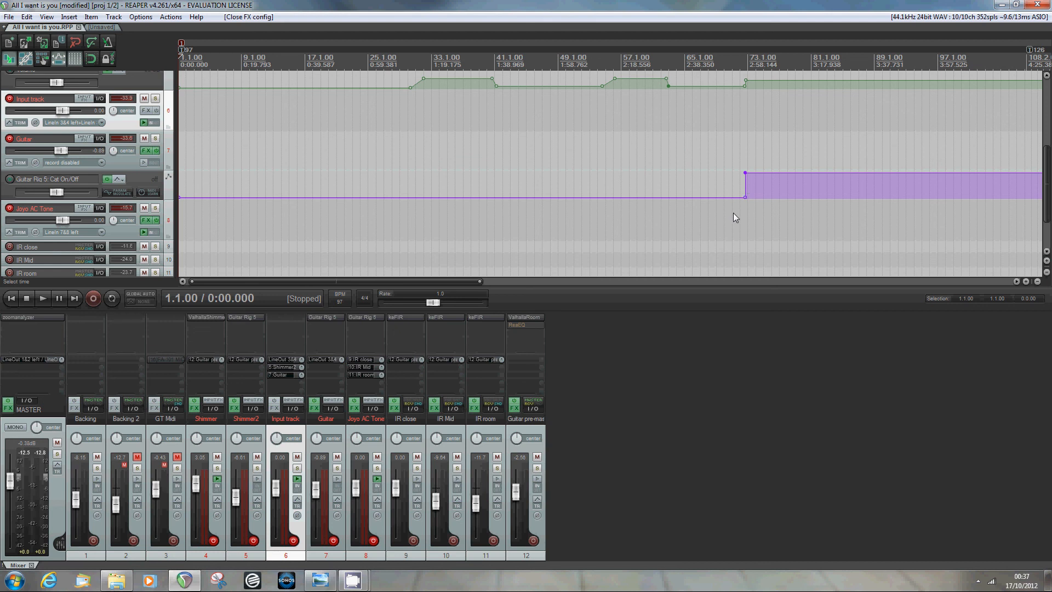
mouse_move(745, 174)
drag(1045, 180, 1044, 104)
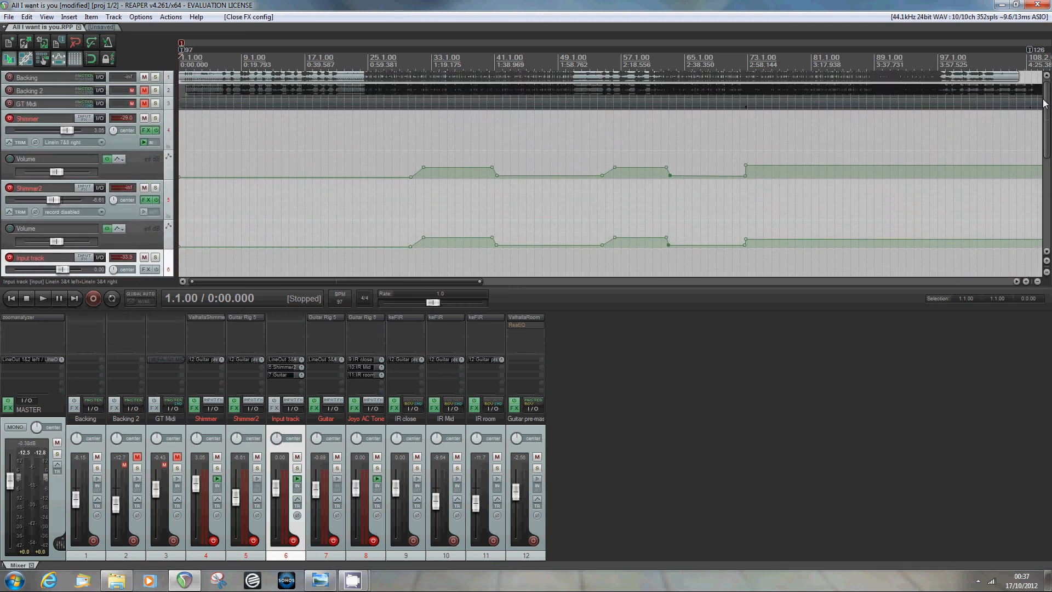
drag(1044, 104, 1048, 137)
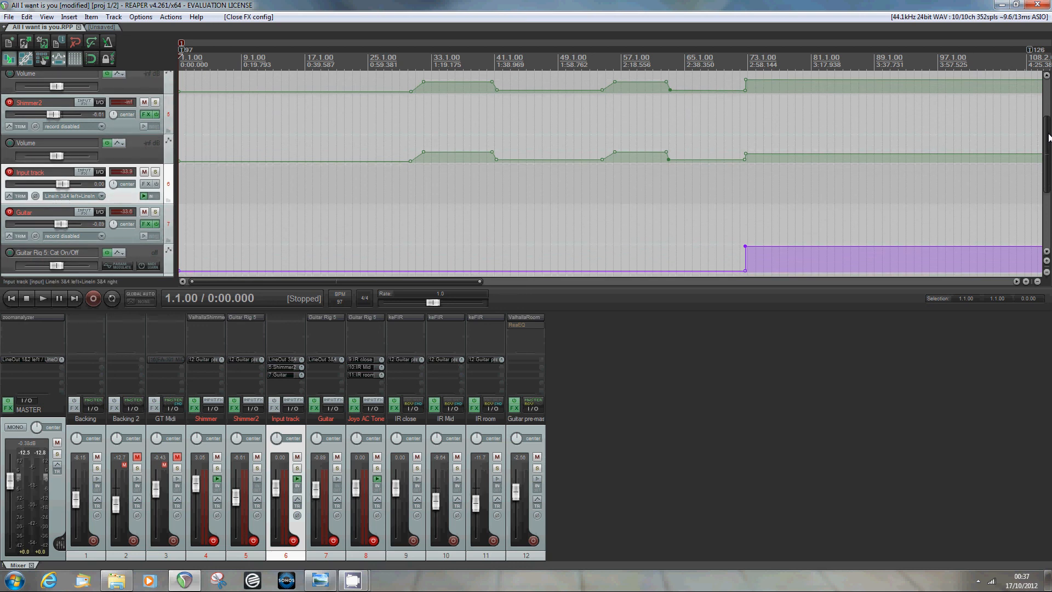
drag(1048, 137, 1049, 100)
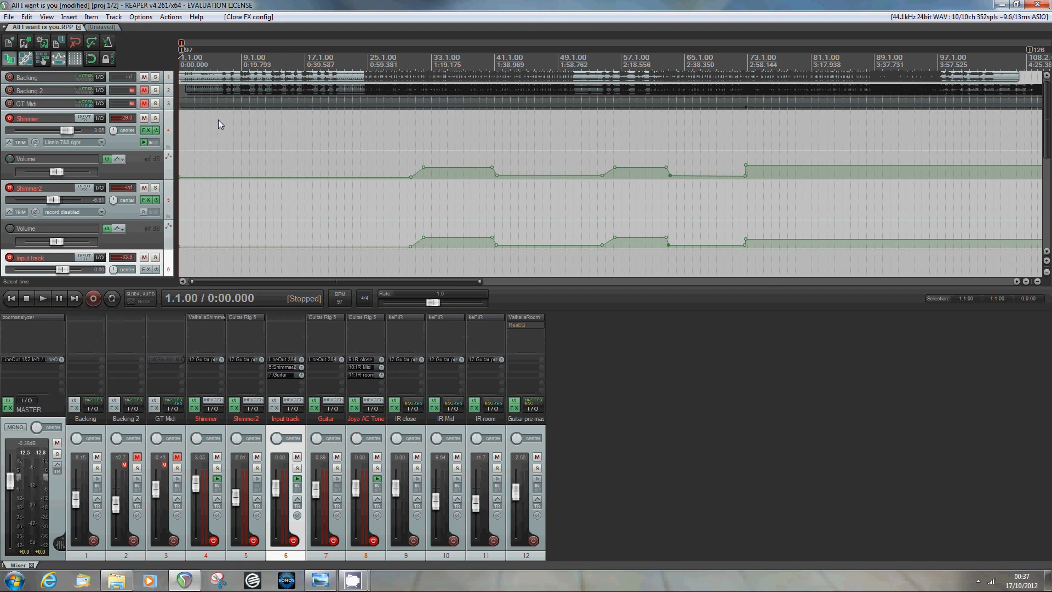
mouse_move(349, 580)
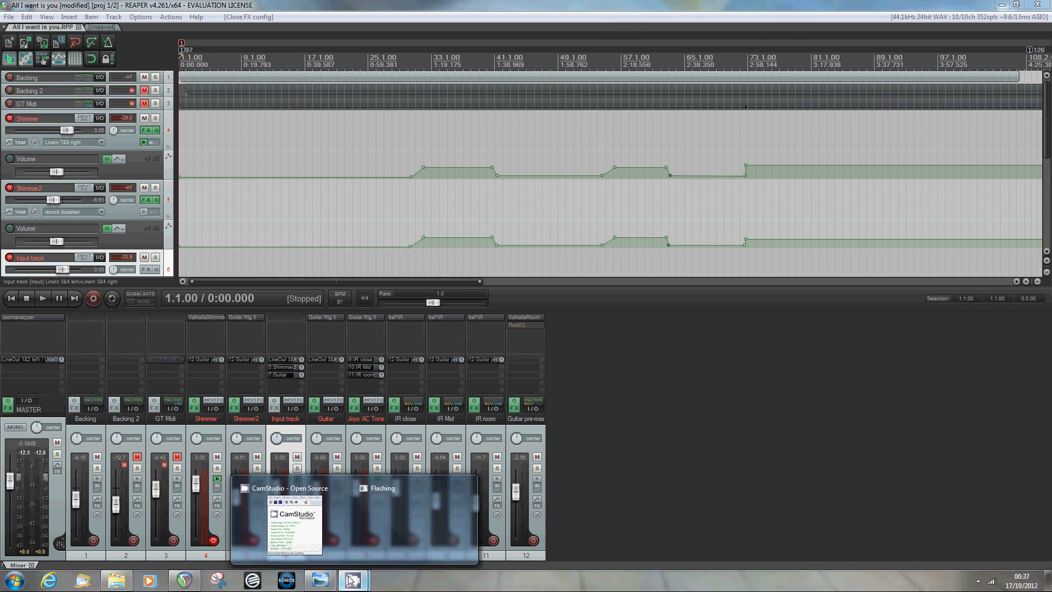
click(308, 549)
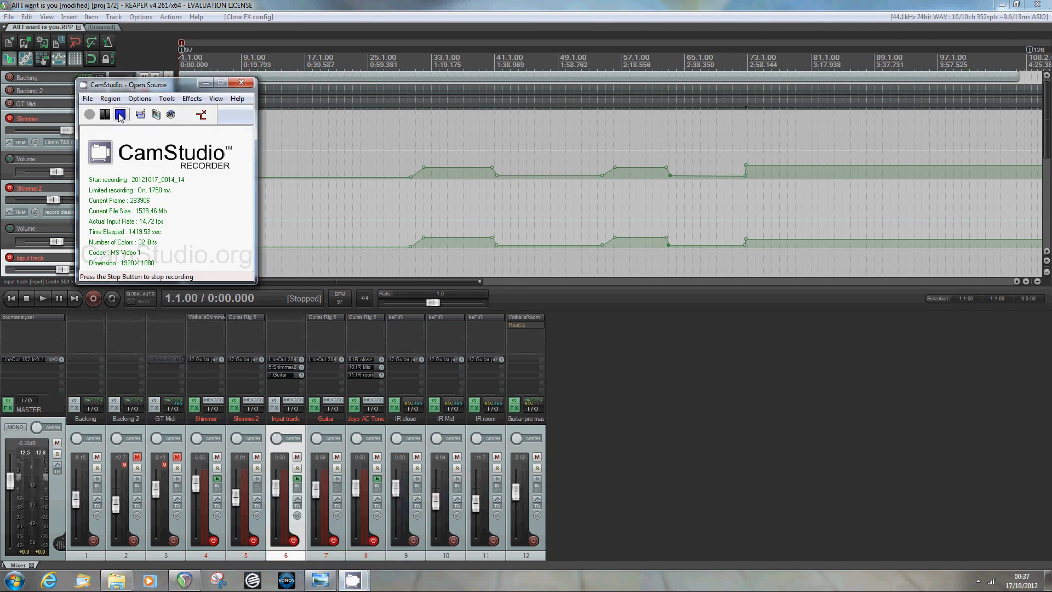